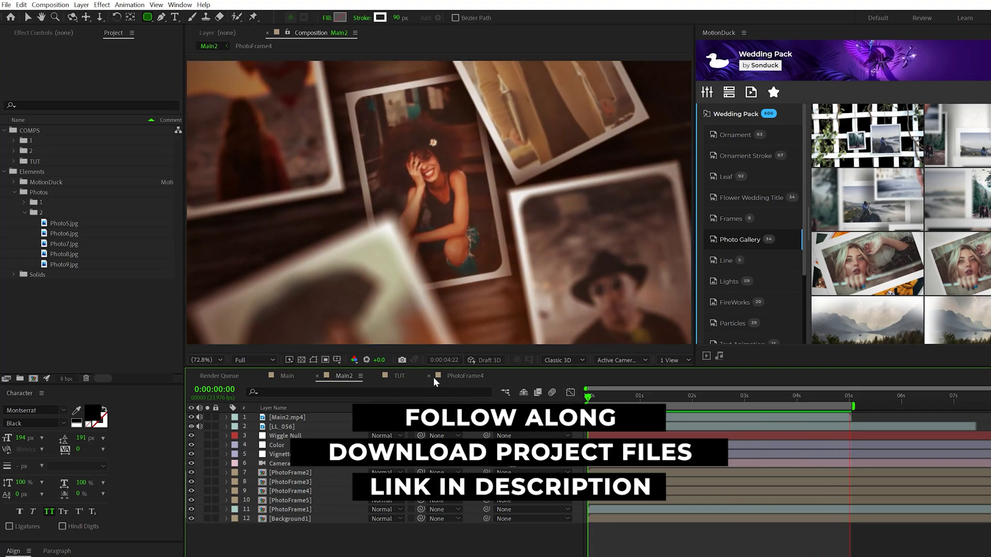
Switch the timeline to the empty TUT composition
{"action": "left_click", "coordinate": [399, 377]}
Check TUT's composition settings and view Main2 at about three seconds, then return to TUT
{"action": "key", "text": "ctrl+k"}
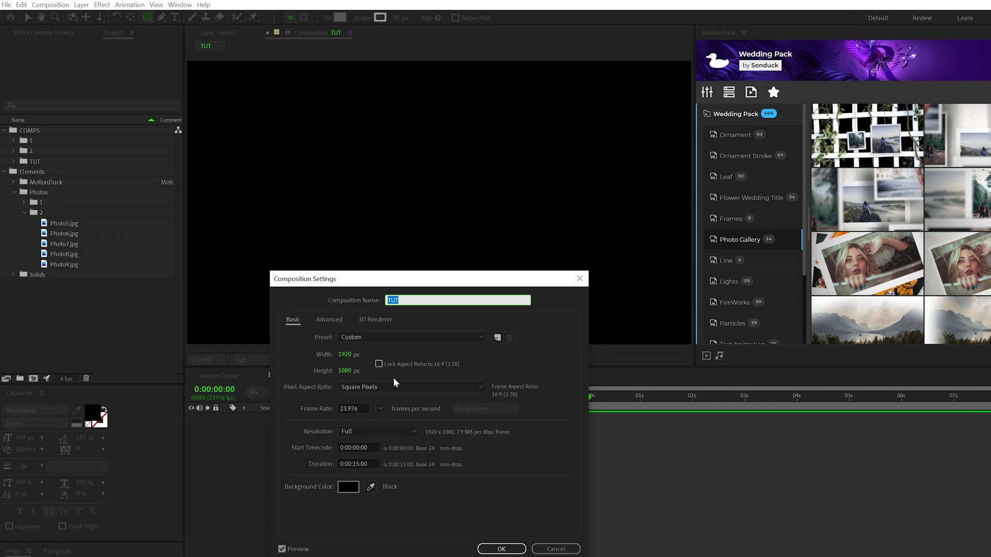
{"action": "key", "text": "Return"}
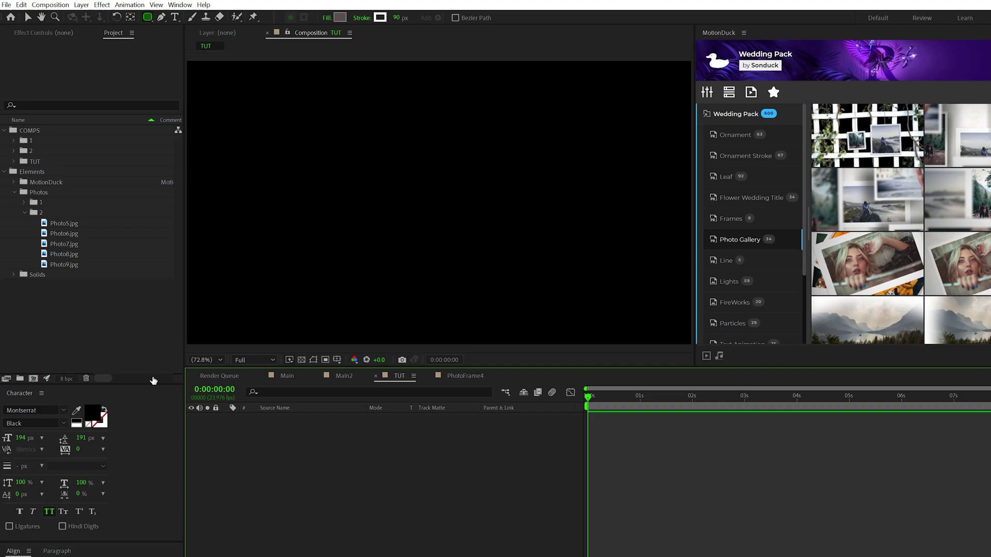
{"action": "left_click", "coordinate": [341, 376]}
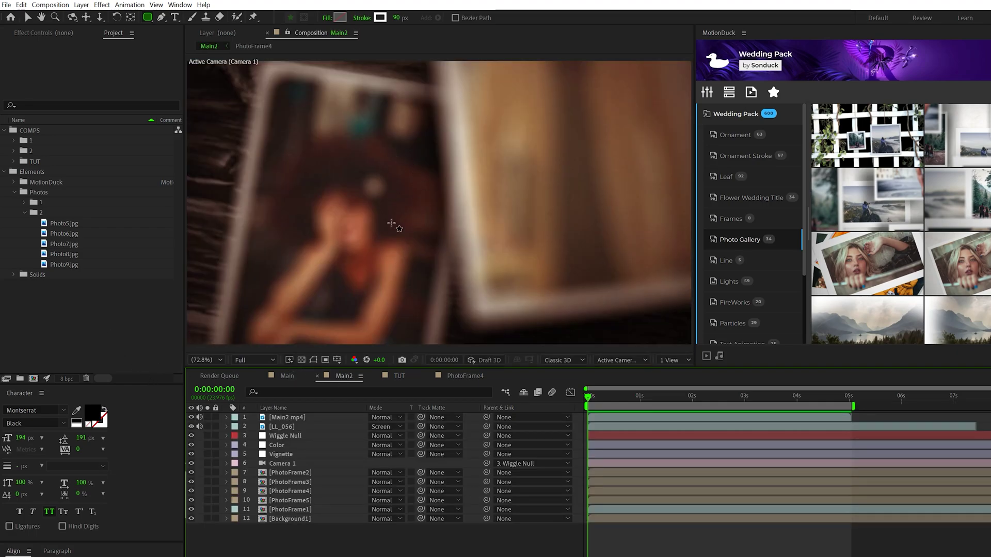
{"action": "left_click", "coordinate": [750, 396]}
{"action": "left_click", "coordinate": [398, 376]}
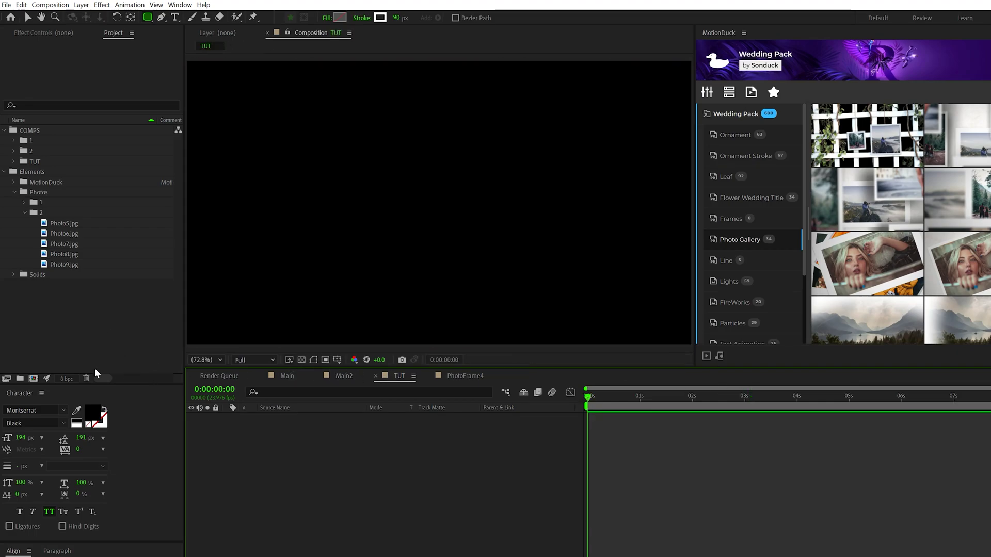
Create a new 700 × 1100 composition and zoom out to see it whole
{"action": "left_click", "coordinate": [33, 378]}
{"action": "left_click", "coordinate": [346, 355]}
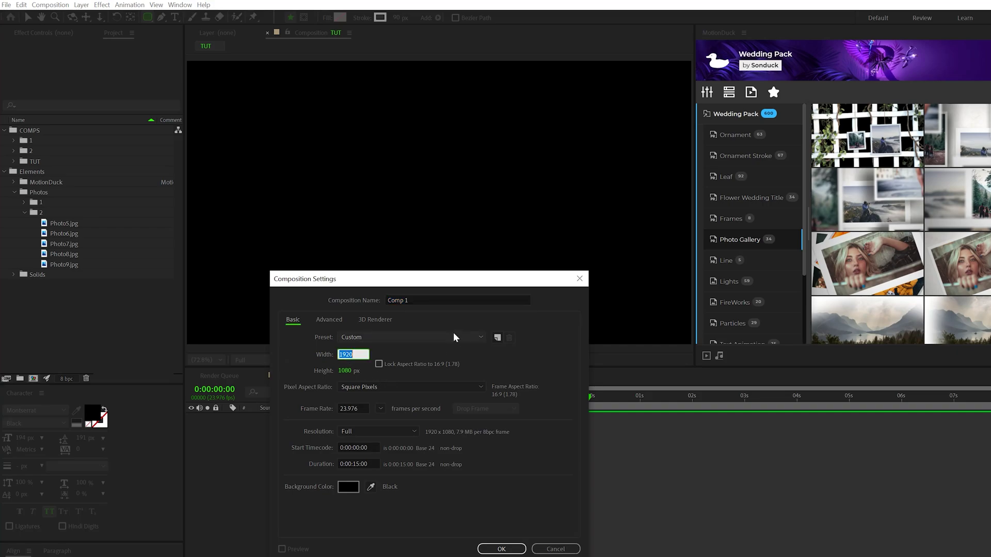
{"action": "type", "text": "700"}
{"action": "key", "text": "Tab"}
{"action": "type", "text": "1100"}
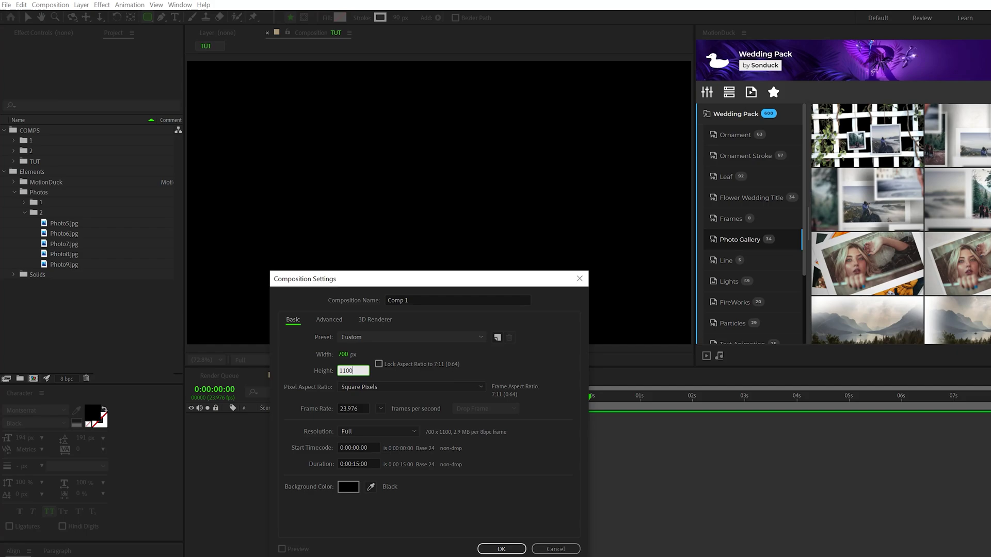
{"action": "key", "text": "Return"}
{"action": "key", "text": "comma"}
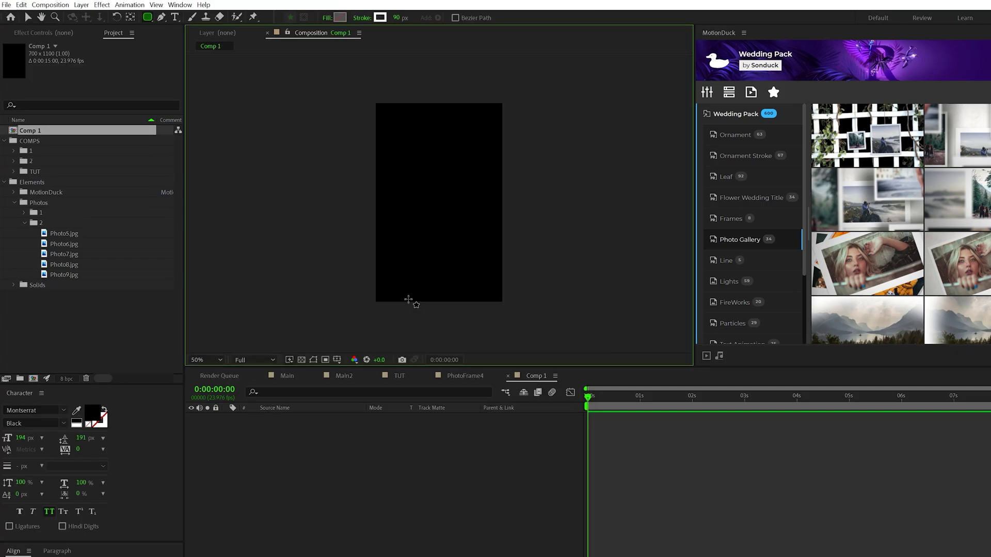
Add Photo5.jpg to Comp 1 and set the Rectangle tool to a solid-colour stroke
{"action": "left_click_drag", "start_coordinate": [57, 234], "coordinate": [395, 481]}
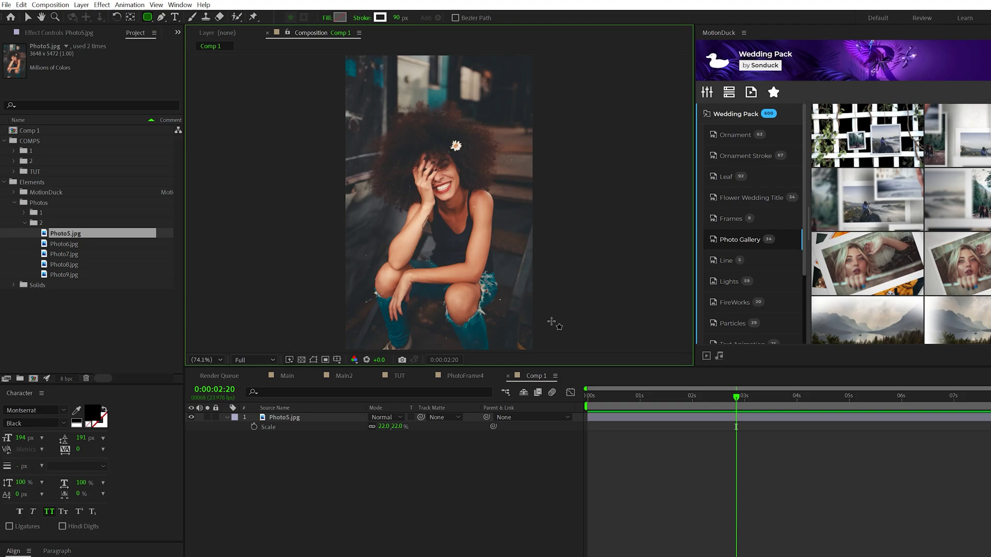
{"action": "left_click", "coordinate": [149, 20]}
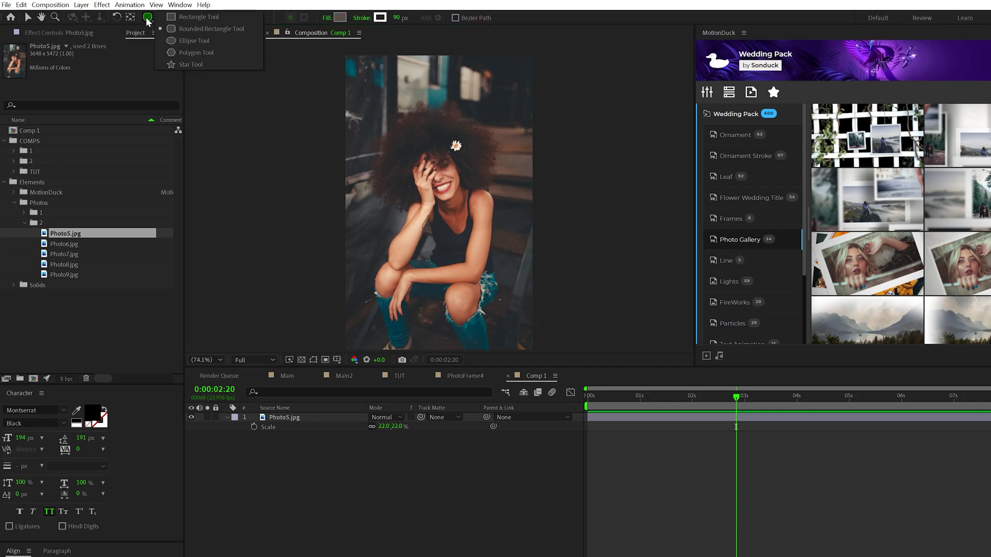
{"action": "left_click", "coordinate": [328, 19]}
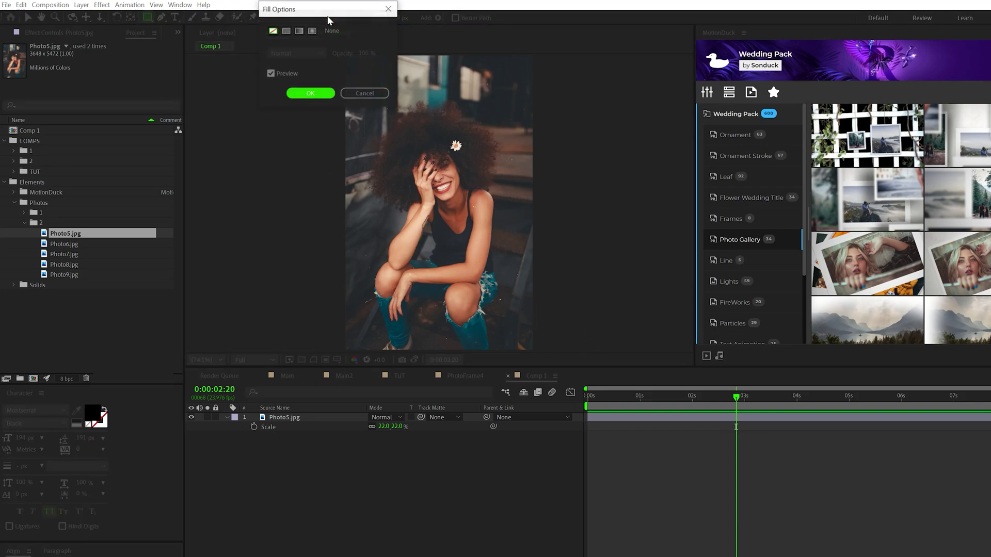
{"action": "left_click", "coordinate": [357, 92]}
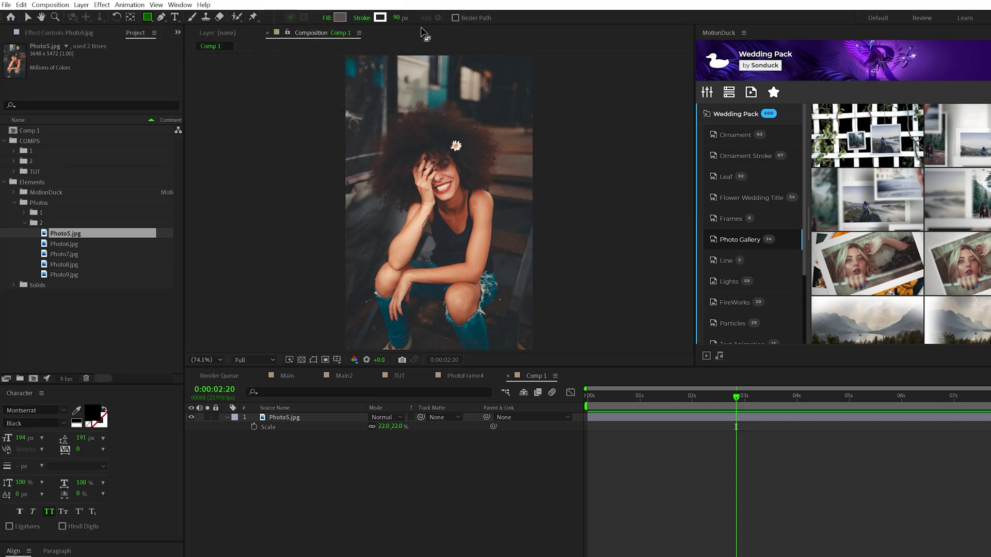
{"action": "left_click", "coordinate": [367, 19]}
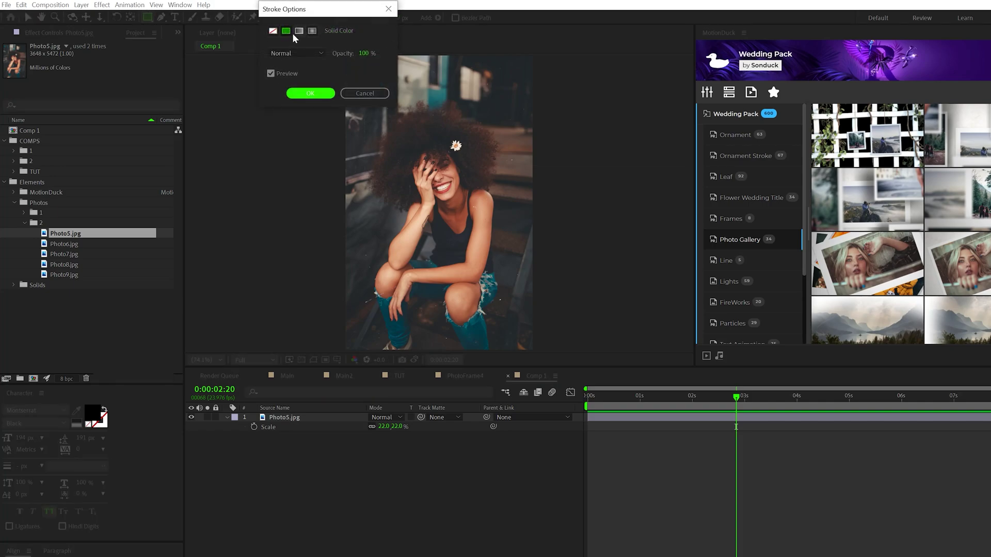
{"action": "left_click", "coordinate": [324, 92]}
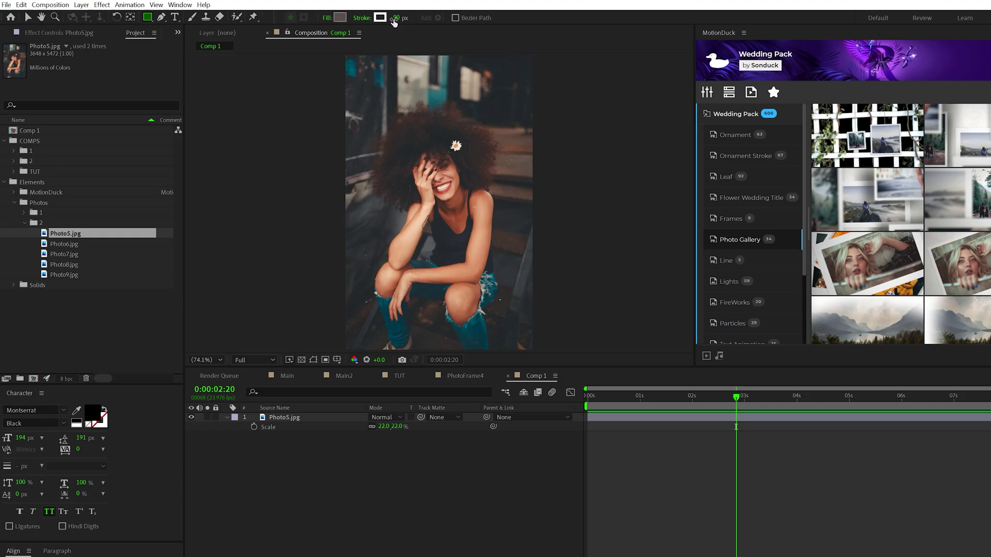
Draw a white-bordered rectangle over the photo and centre it in the composition
{"action": "key", "text": "comma"}
{"action": "left_click_drag", "start_coordinate": [377, 302], "coordinate": [503, 103]}
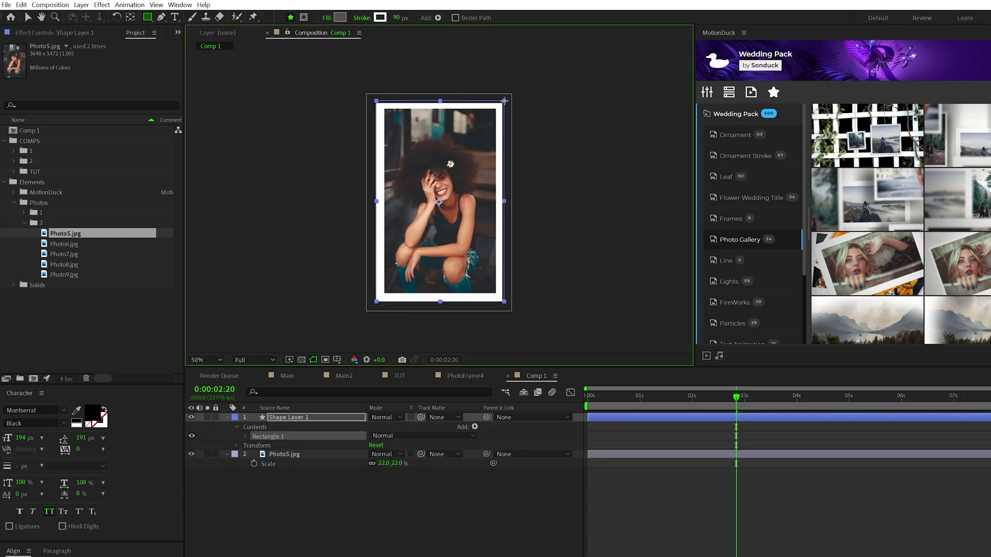
{"action": "left_click_drag", "start_coordinate": [14, 551], "coordinate": [11, 400]}
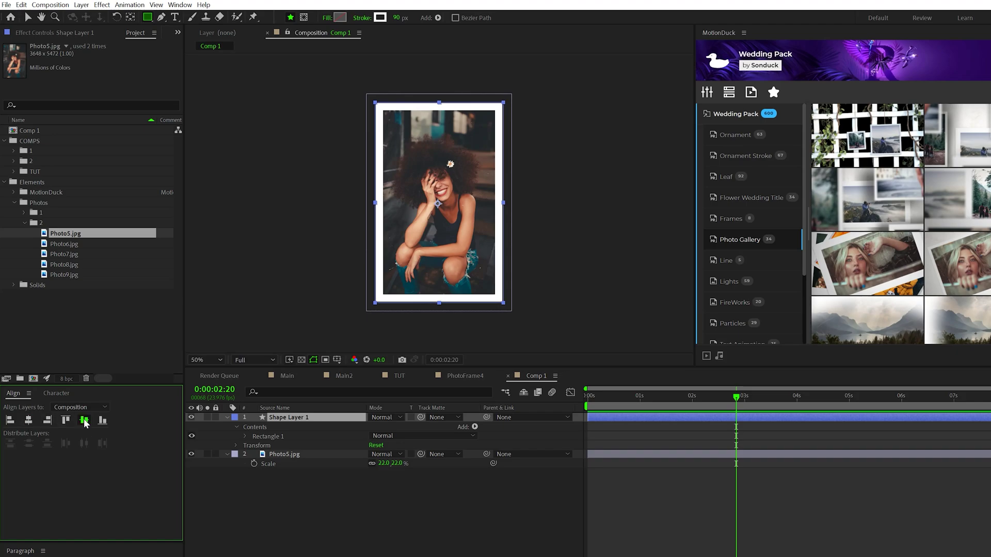
{"action": "left_click", "coordinate": [224, 417]}
{"action": "key", "text": "shift+slash"}
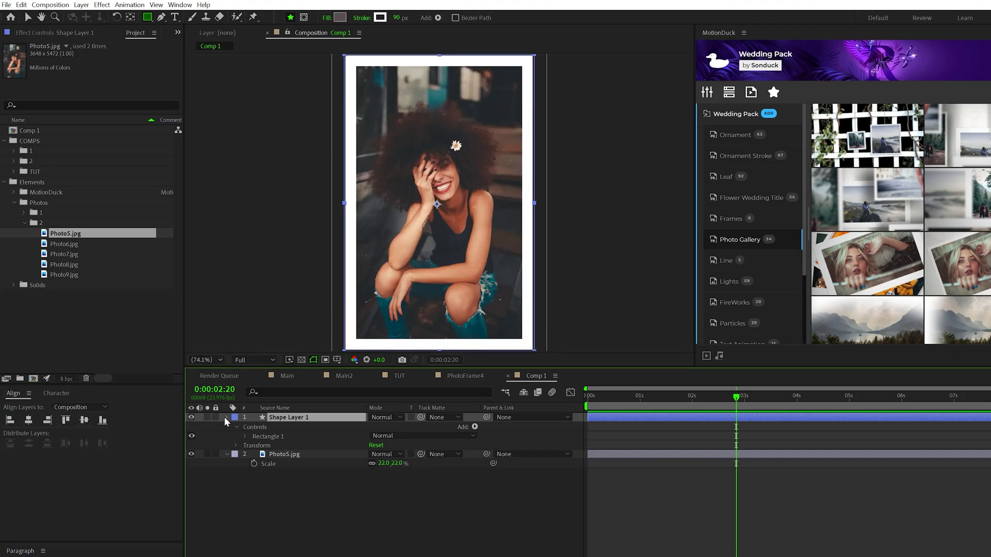
Add Round Corners to the rectangle and raise its radius to 122
{"action": "left_click", "coordinate": [475, 427]}
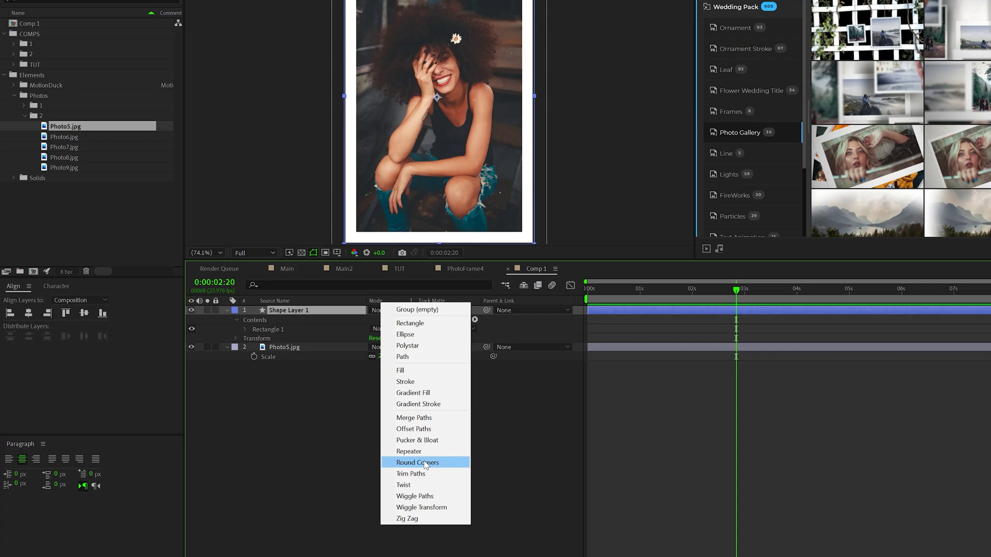
{"action": "left_click", "coordinate": [435, 463]}
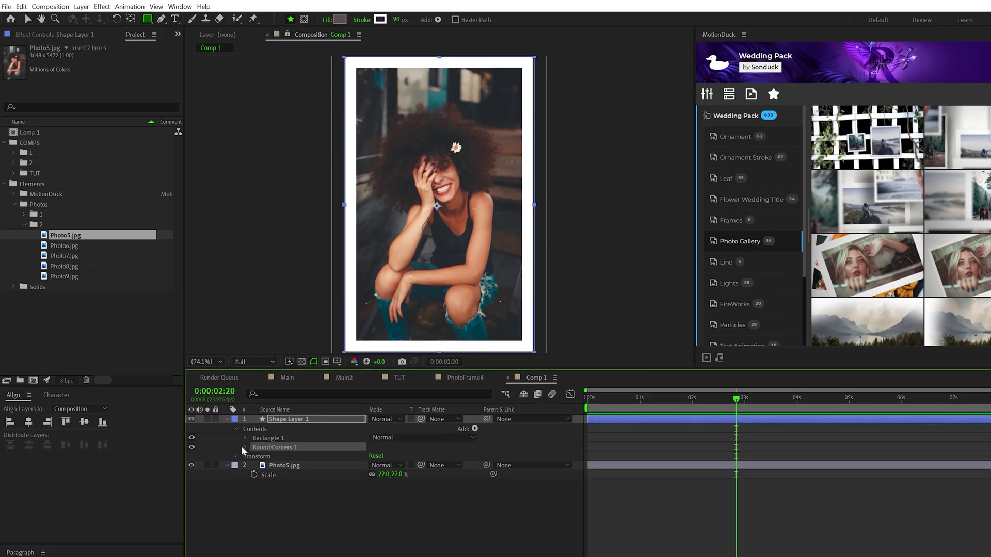
{"action": "left_click_drag", "start_coordinate": [373, 456], "coordinate": [425, 454]}
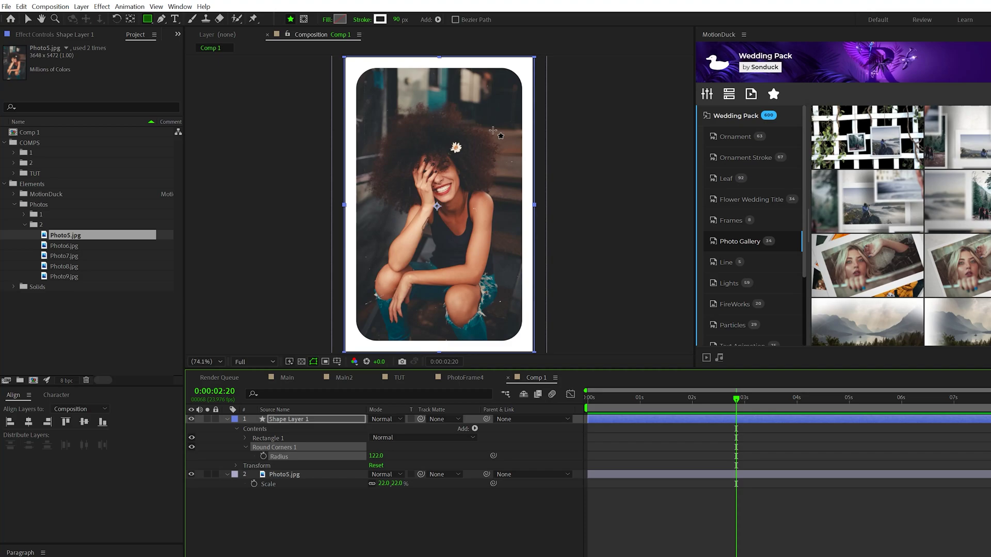
Place PhotoFrame1 in TUT with BGPhoto.jpg below it, fitted to the composition
{"action": "left_click", "coordinate": [398, 378]}
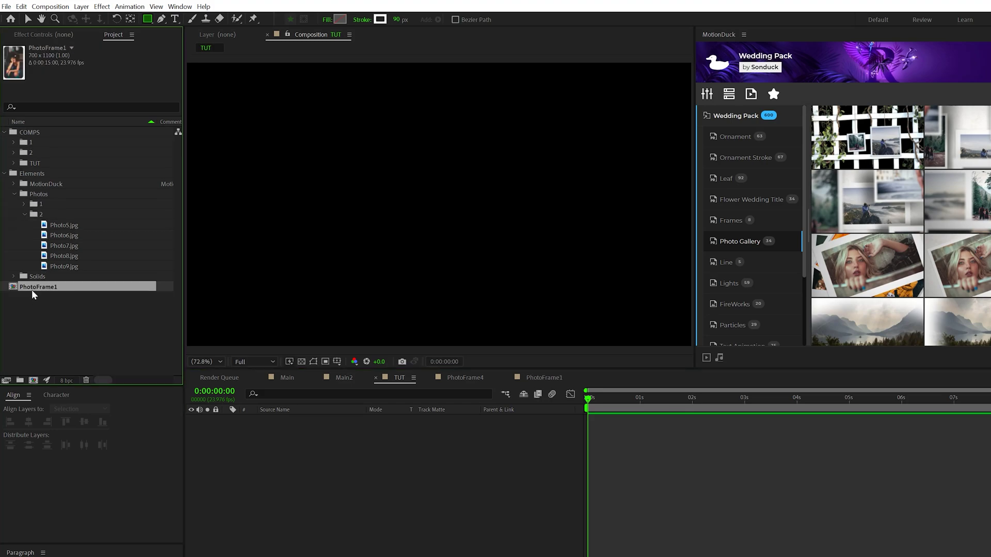
{"action": "left_click_drag", "start_coordinate": [32, 289], "coordinate": [371, 497]}
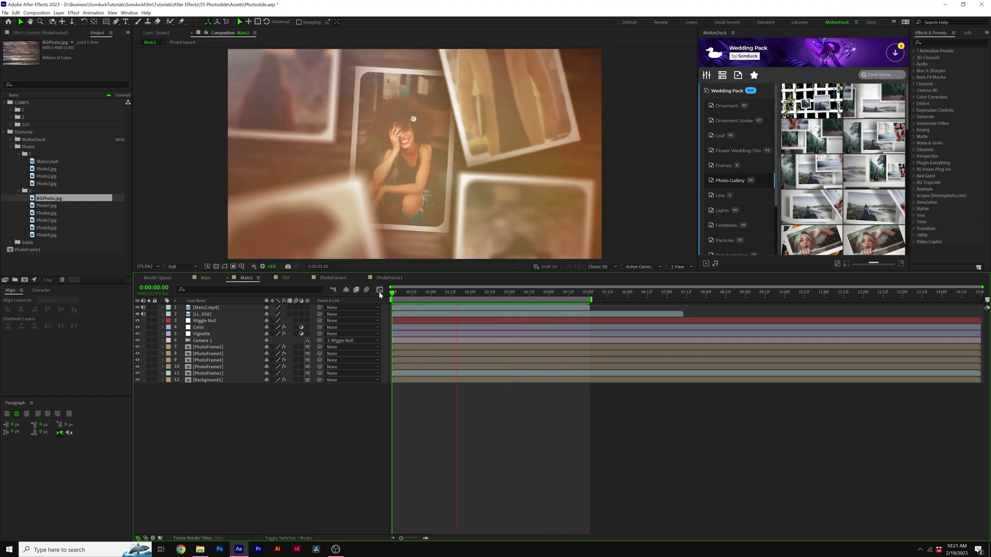
{"action": "left_click", "coordinate": [285, 278]}
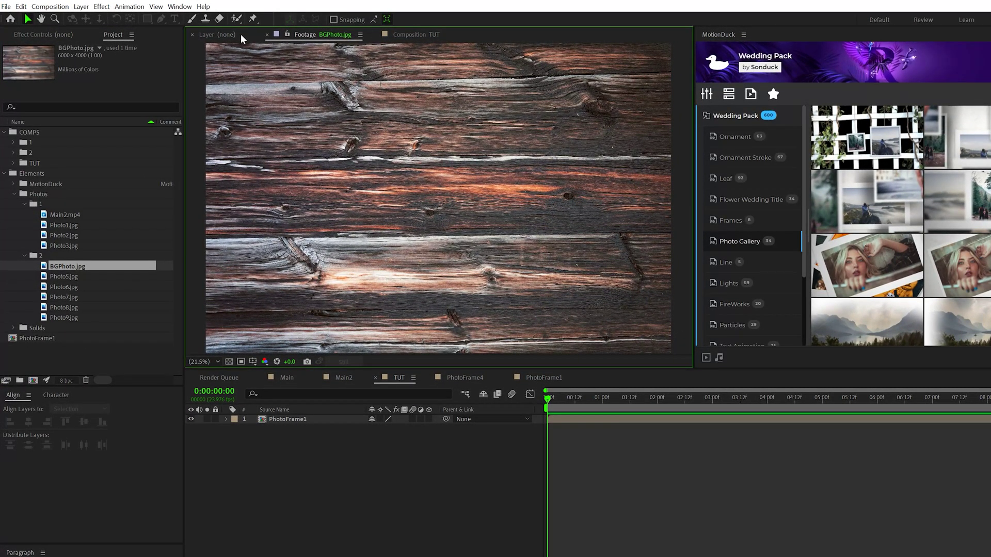
{"action": "left_click", "coordinate": [241, 34]}
{"action": "left_click", "coordinate": [416, 34]}
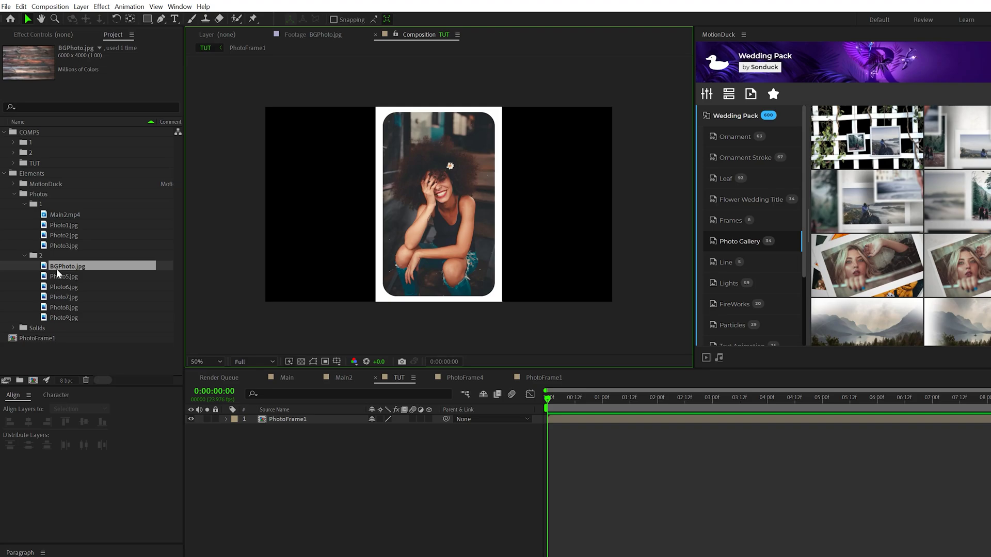
{"action": "left_click_drag", "start_coordinate": [57, 272], "coordinate": [257, 480]}
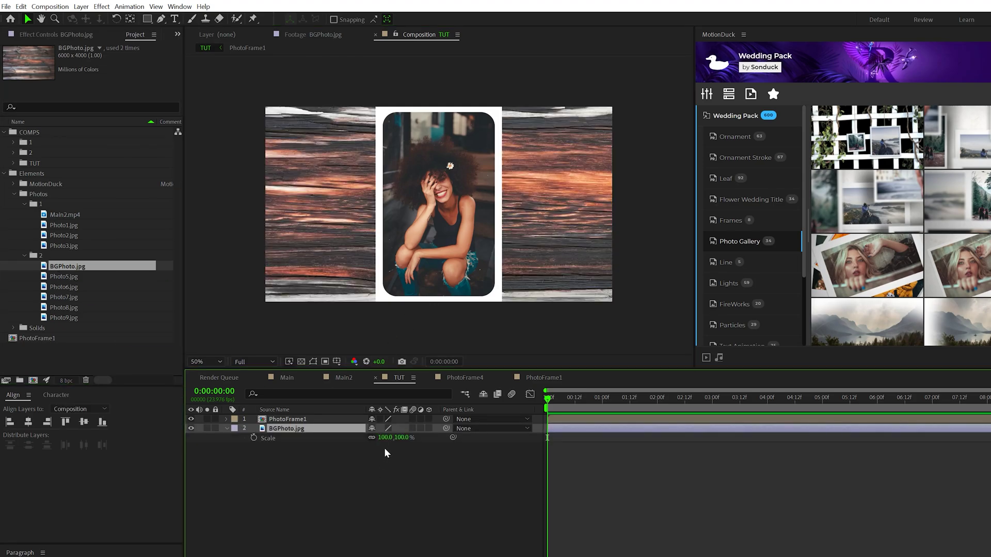
{"action": "key", "text": "ctrl+alt+f"}
{"action": "key", "text": "shift+slash"}
Turn on the 3D Layer switch for PhotoFrame1 and BGPhoto.jpg
{"action": "key", "text": "F4"}
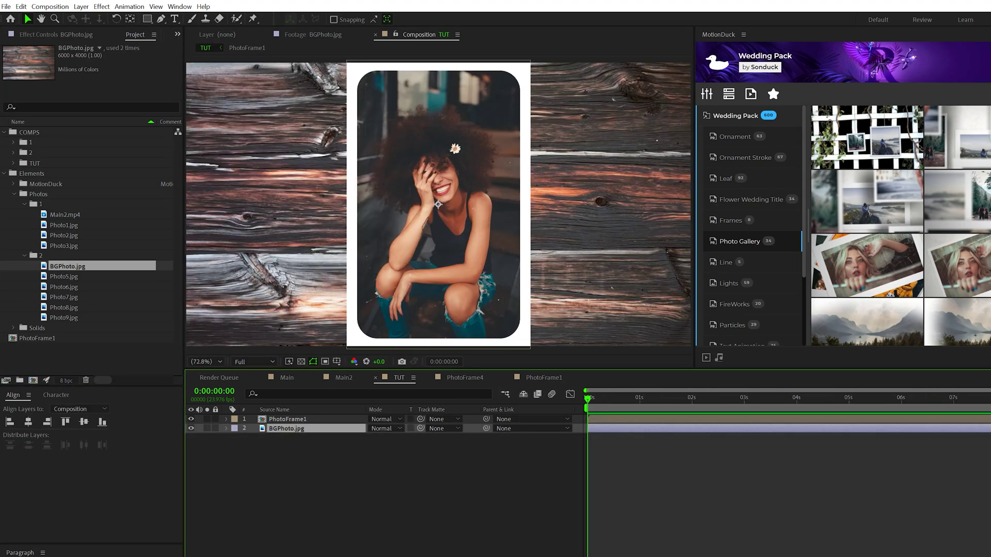
{"action": "key", "text": "F4"}
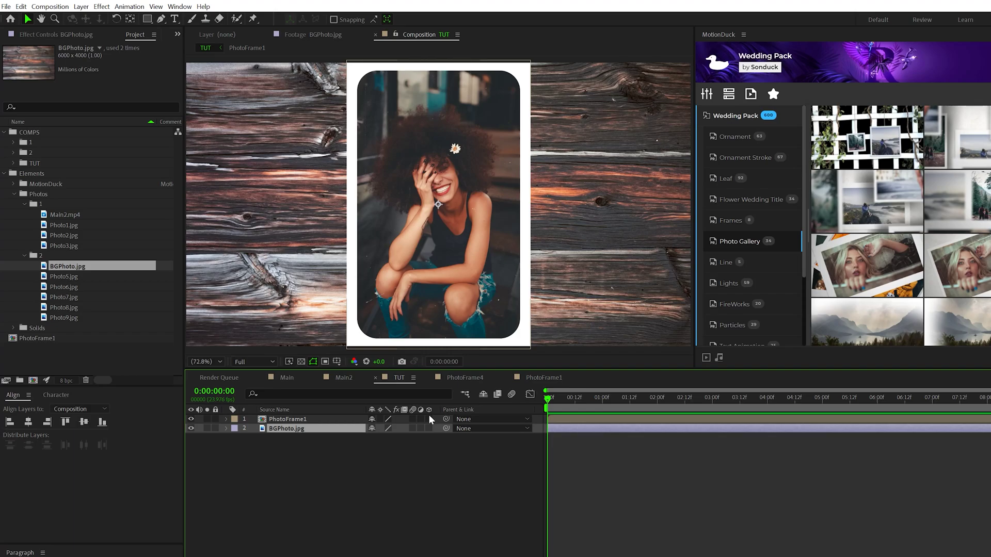
{"action": "left_click", "coordinate": [429, 419]}
{"action": "left_click", "coordinate": [428, 429]}
{"action": "left_click", "coordinate": [323, 486]}
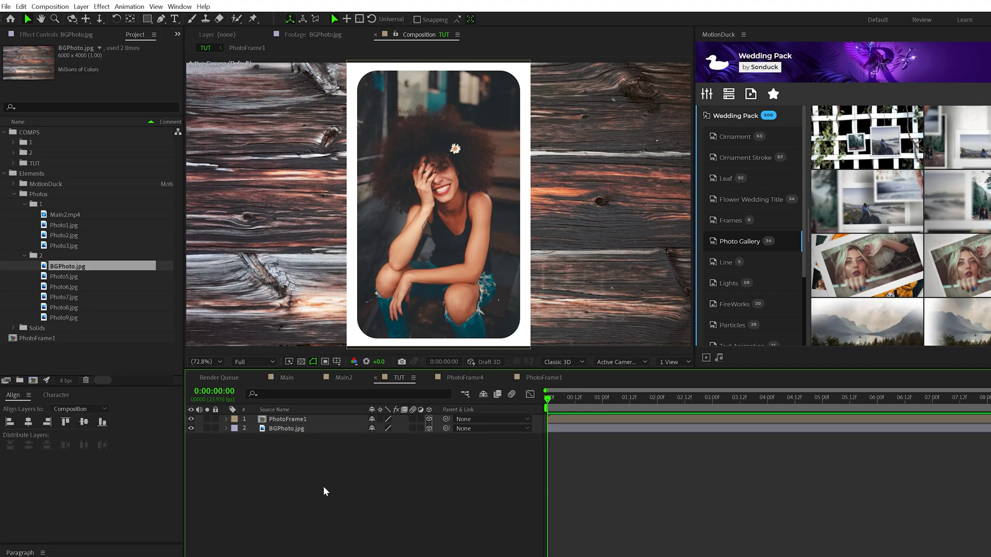
Show layer names and reveal Position for both PhotoFrame1 and BGPhoto.jpg
{"action": "left_click", "coordinate": [282, 420]}
{"action": "left_click", "coordinate": [287, 410]}
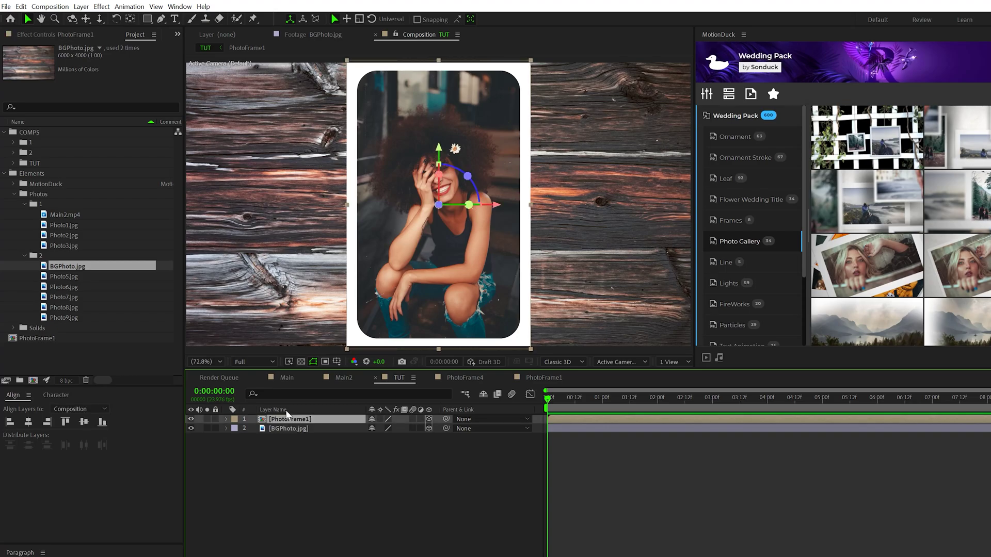
{"action": "key", "text": "p"}
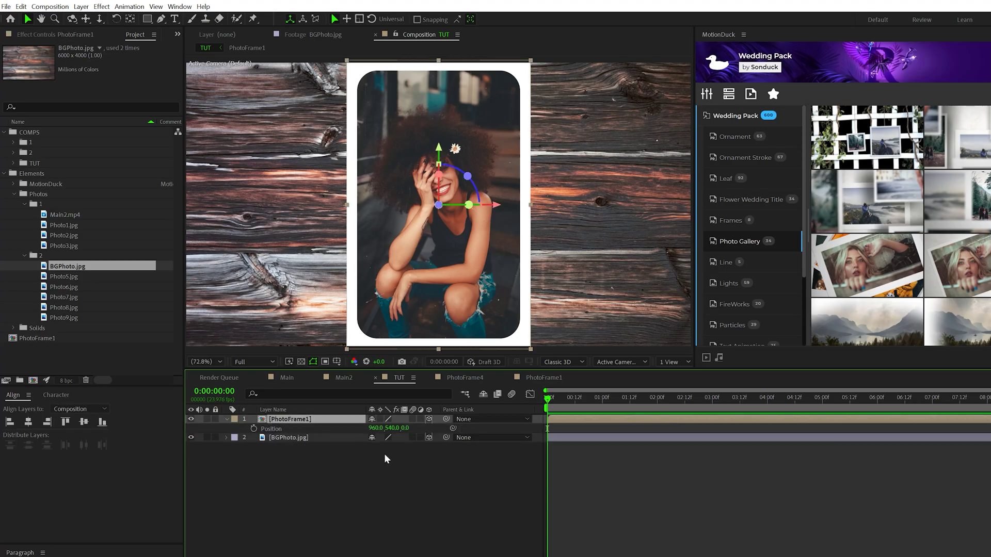
{"action": "left_click", "coordinate": [392, 453]}
{"action": "key", "text": "p"}
{"action": "left_click_drag", "start_coordinate": [335, 464], "coordinate": [407, 438]}
Preview the Main2 animation, then return to TUT with both layers' positions shown
{"action": "left_click", "coordinate": [345, 378]}
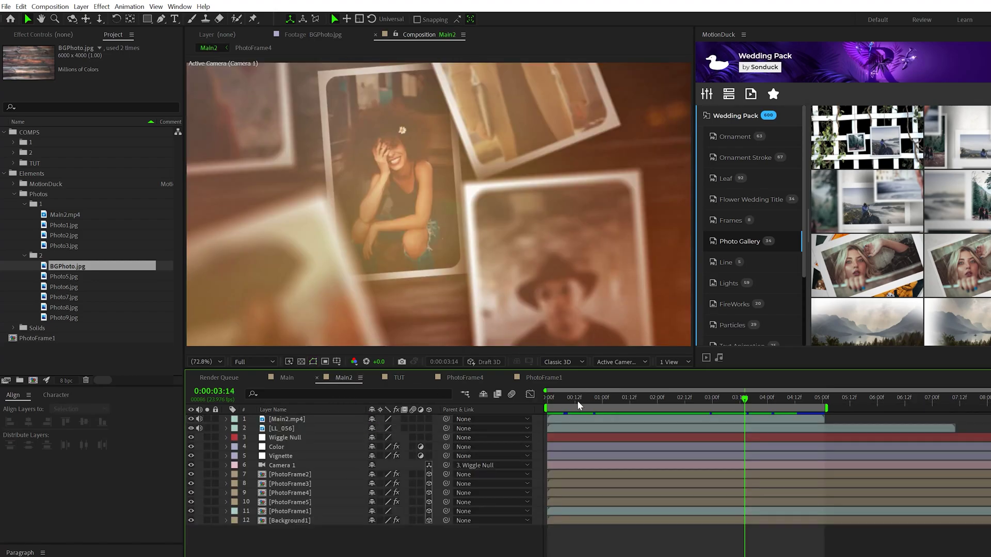
{"action": "left_click_drag", "start_coordinate": [623, 400], "coordinate": [746, 408]}
{"action": "left_click", "coordinate": [397, 379]}
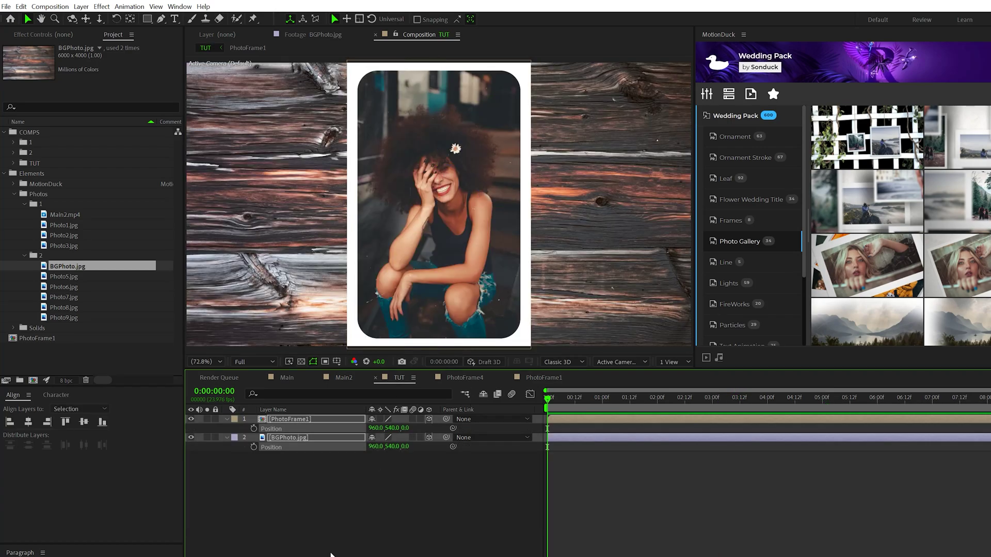
{"action": "key", "text": "p"}
Set PhotoFrame1's Z Position to -585 and its Scale to 58%
{"action": "left_click_drag", "start_coordinate": [410, 433], "coordinate": [332, 432]}
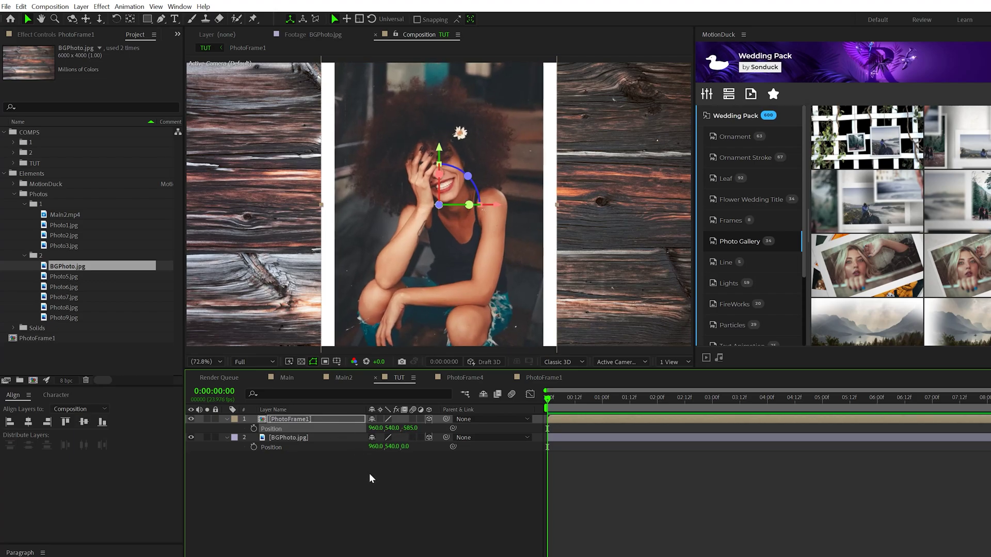
{"action": "left_click", "coordinate": [312, 420]}
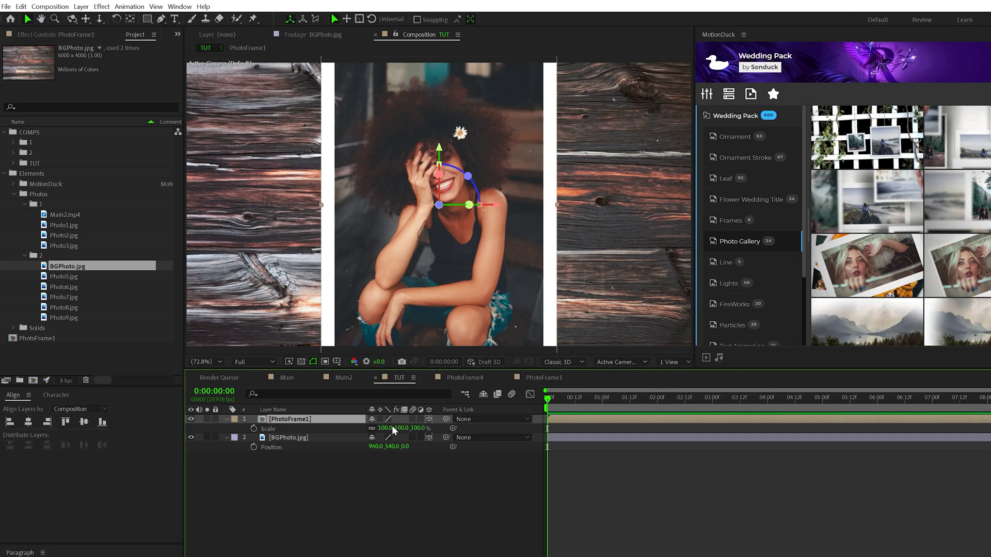
{"action": "key", "text": "shift+s"}
{"action": "left_click_drag", "start_coordinate": [384, 438], "coordinate": [328, 467]}
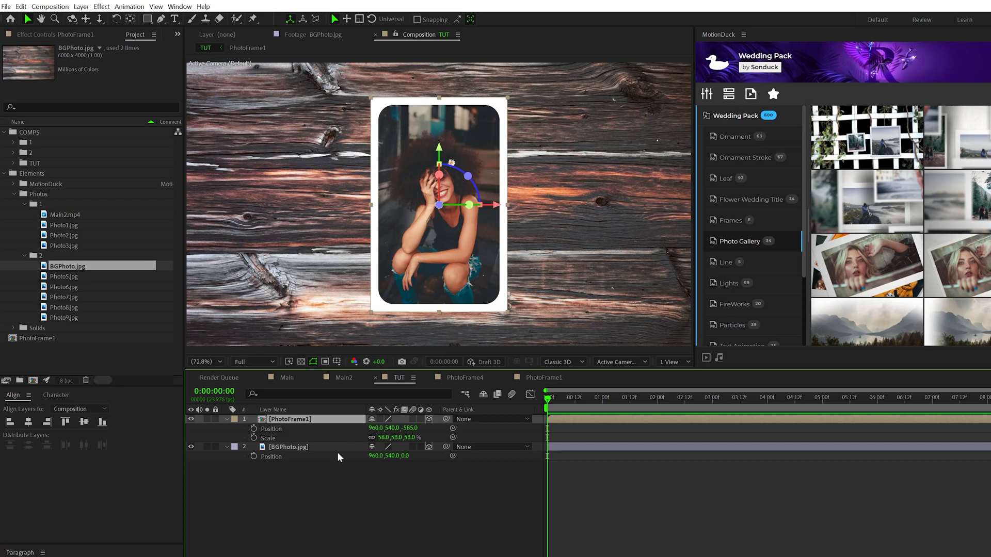
Collapse the layer properties and duplicate PhotoFrame1 with Edit > Duplicate
{"action": "left_click", "coordinate": [227, 419]}
{"action": "left_click", "coordinate": [227, 428]}
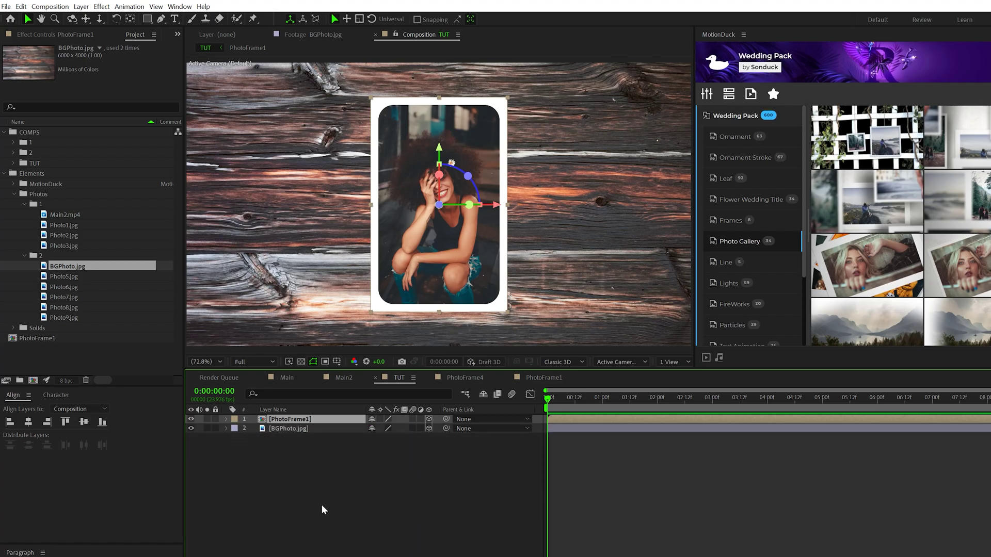
{"action": "left_click", "coordinate": [308, 496]}
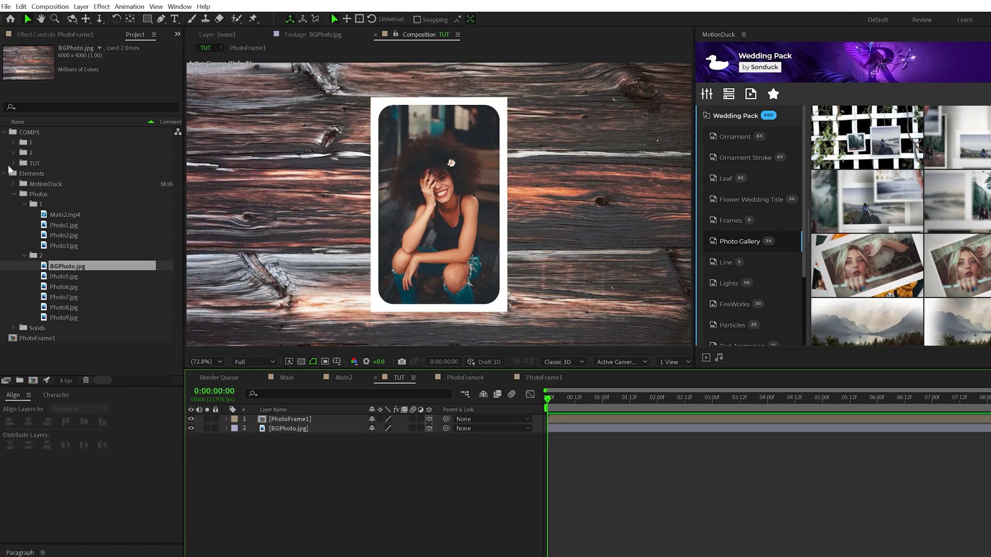
{"action": "left_click", "coordinate": [278, 419]}
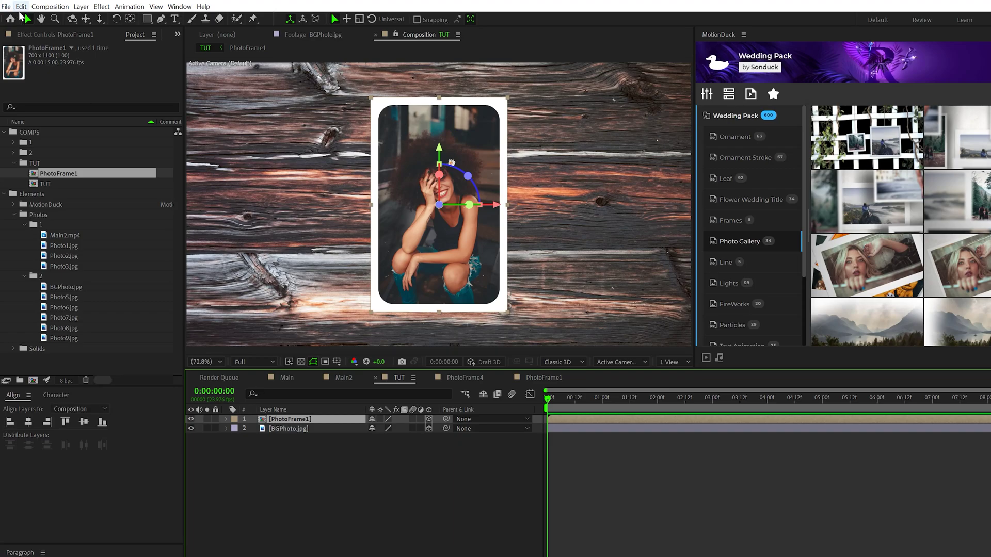
{"action": "left_click", "coordinate": [21, 7]}
{"action": "left_click", "coordinate": [45, 135]}
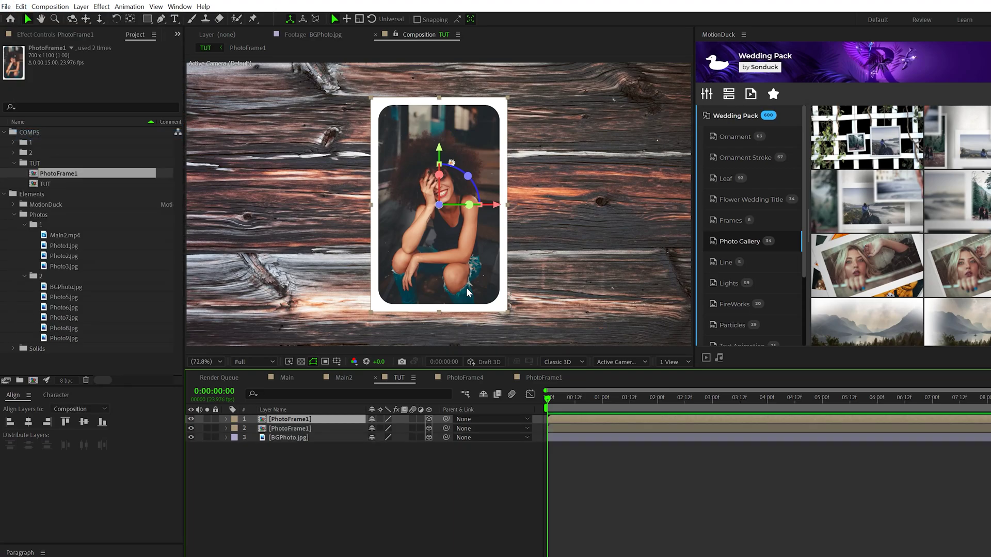
Move the first duplicate frame to the left and closer in depth
{"action": "key", "text": "p"}
{"action": "left_click_drag", "start_coordinate": [374, 428], "coordinate": [343, 426]}
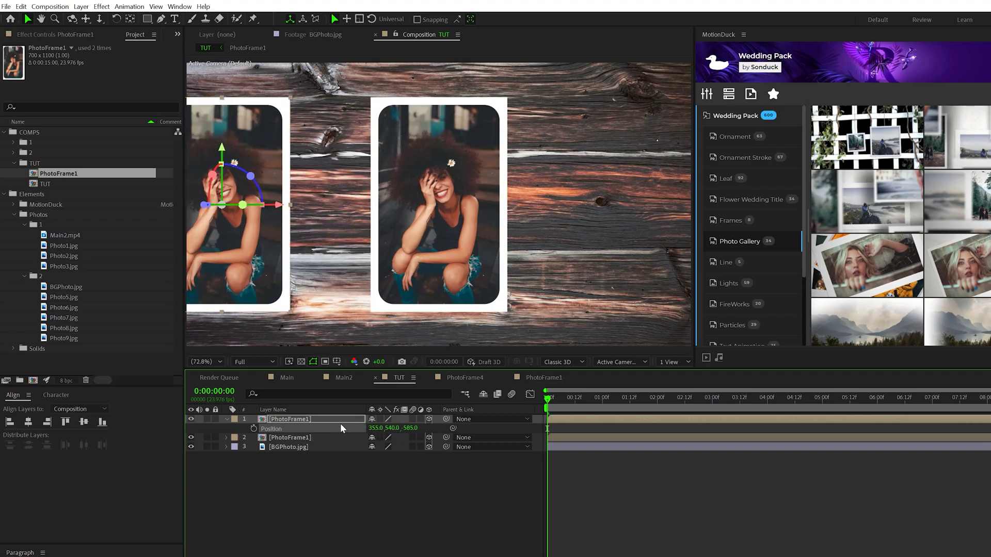
{"action": "key", "text": "comma"}
{"action": "left_click_drag", "start_coordinate": [392, 428], "coordinate": [408, 432]}
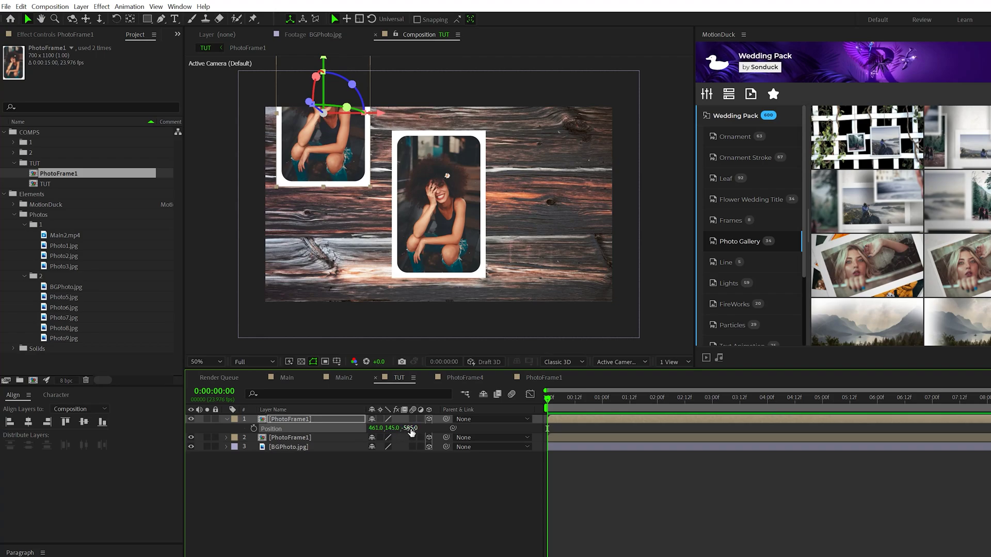
{"action": "left_click_drag", "start_coordinate": [411, 433], "coordinate": [171, 432]}
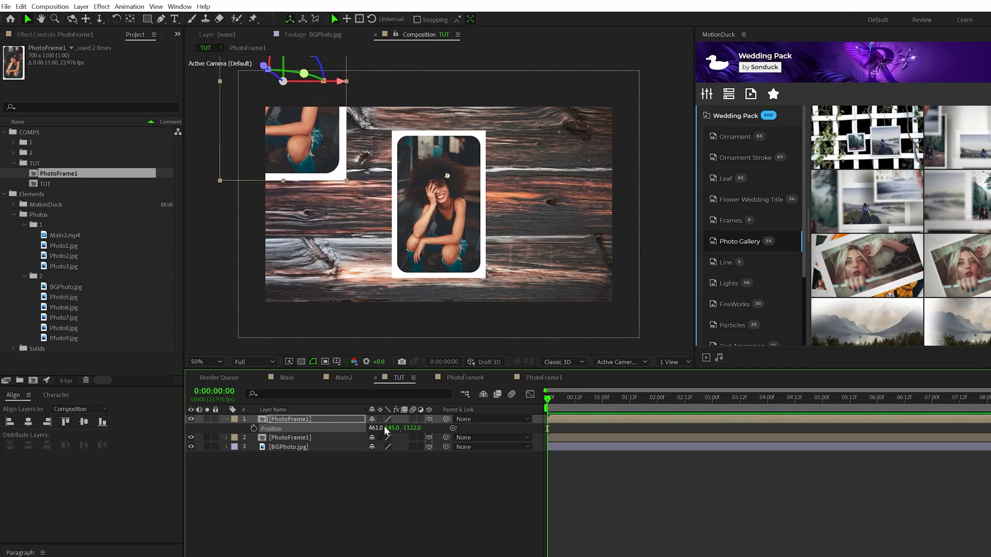
{"action": "left_click_drag", "start_coordinate": [376, 428], "coordinate": [413, 421]}
Duplicate the frame again and move the new copy to the upper right
{"action": "left_click", "coordinate": [295, 419]}
{"action": "key", "text": "p"}
{"action": "key", "text": "alt+slash"}
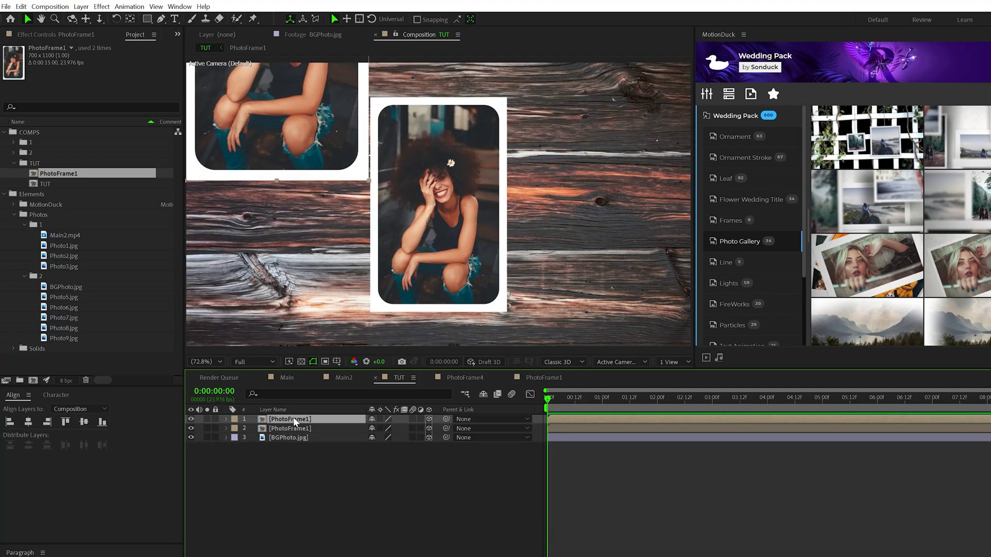
{"action": "key", "text": "ctrl+d"}
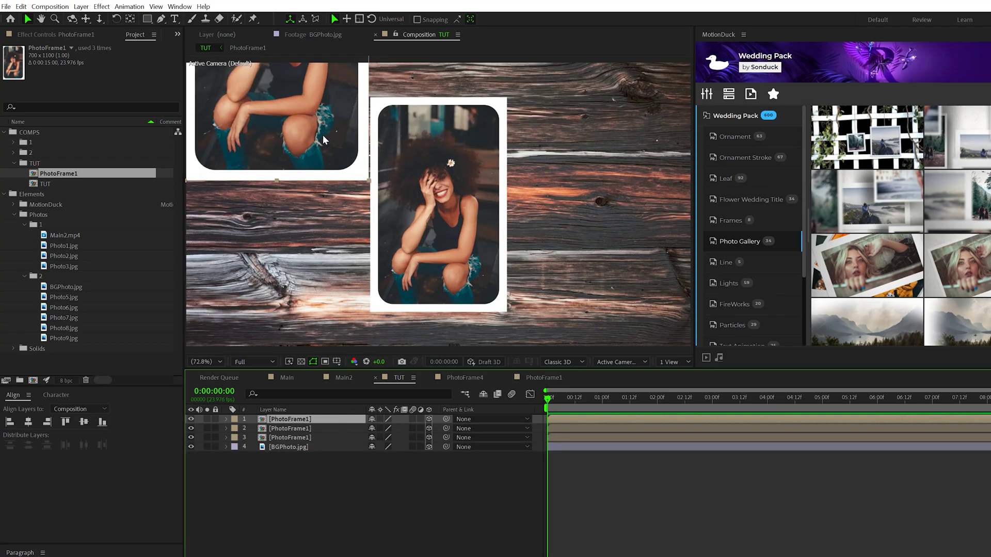
{"action": "key", "text": "p"}
{"action": "left_click_drag", "start_coordinate": [377, 428], "coordinate": [351, 428]}
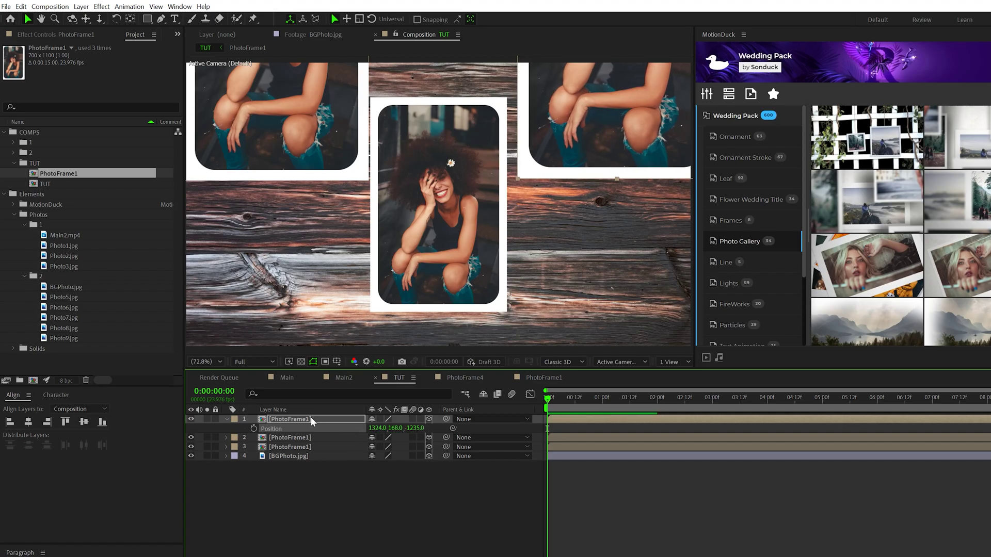
Duplicate the frame once more and move the newest copy downward
{"action": "key", "text": "ctrl+d"}
{"action": "key", "text": "p"}
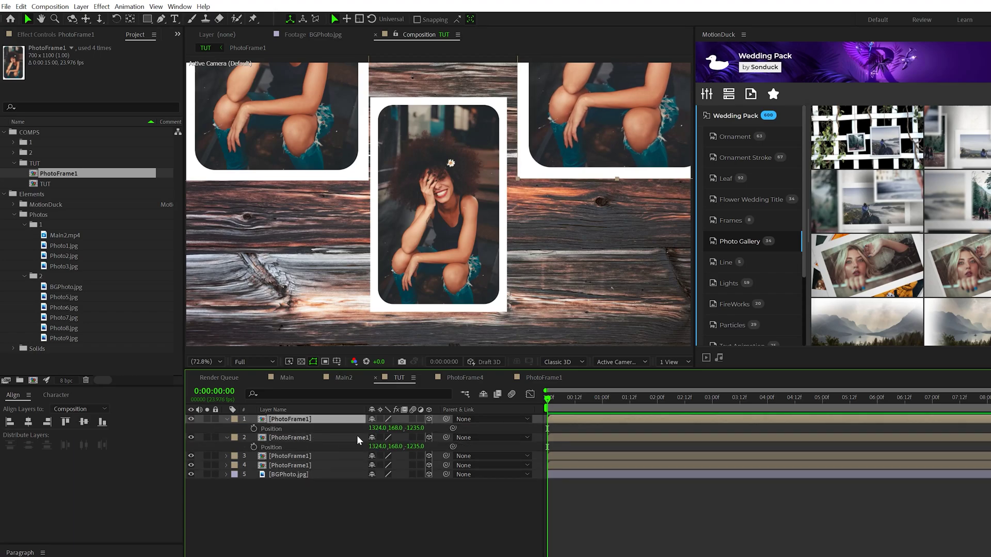
{"action": "left_click_drag", "start_coordinate": [395, 428], "coordinate": [664, 417]}
{"action": "left_click_drag", "start_coordinate": [878, 413], "coordinate": [879, 436]}
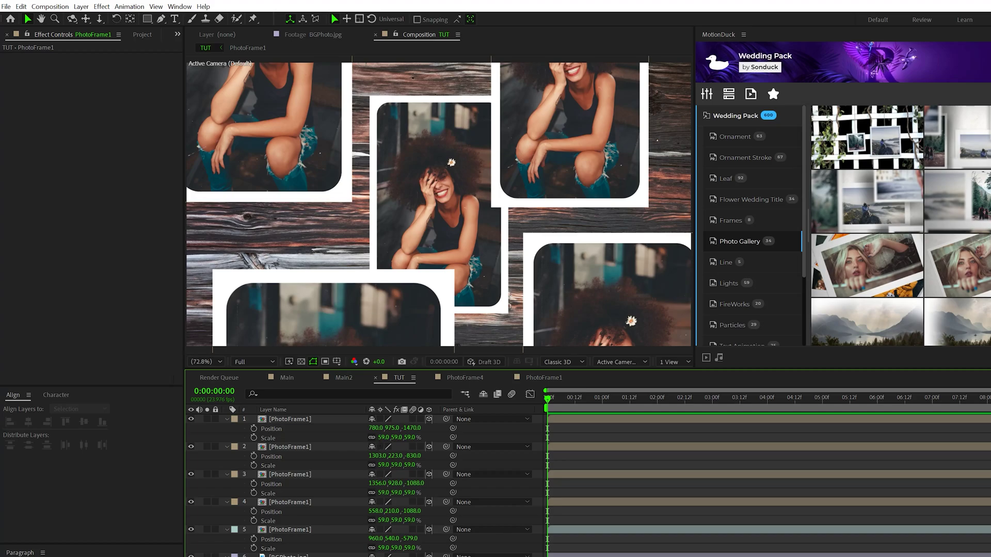
Tilt the bottom-left photo frame to -15° Z Rotation
{"action": "left_click", "coordinate": [287, 417]}
{"action": "key", "text": "r"}
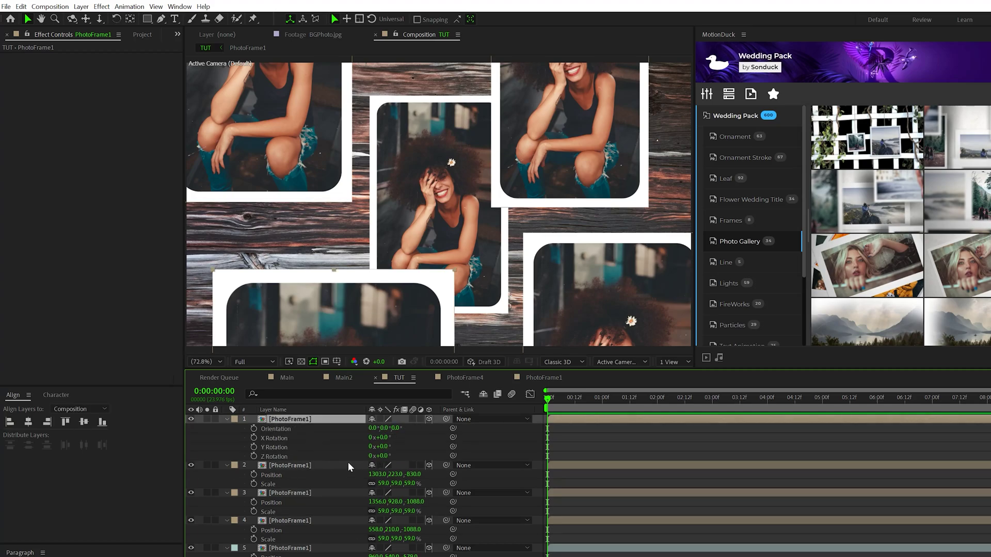
{"action": "left_click", "coordinate": [384, 457]}
{"action": "type", "text": "-15"}
{"action": "key", "text": "Return"}
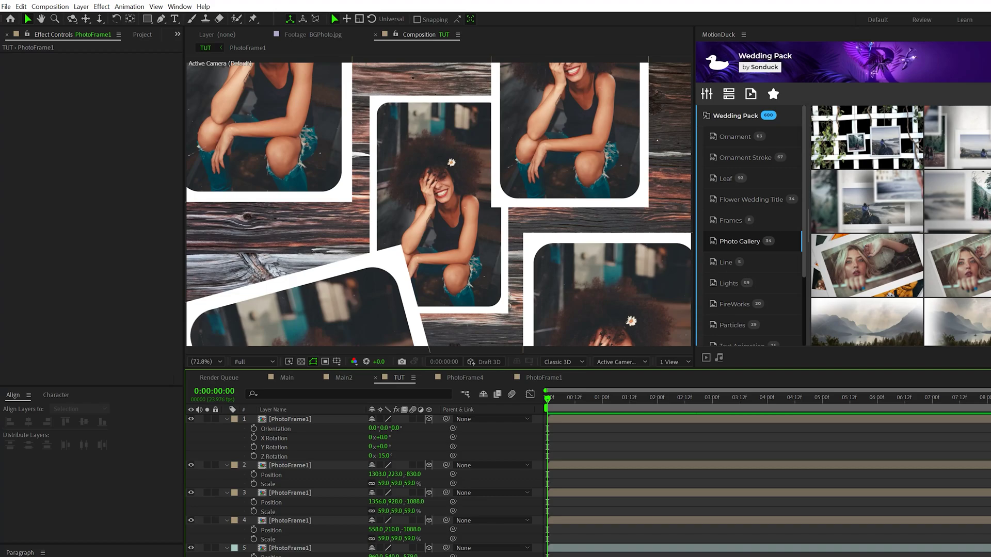
Tilt the top-right frame to 17° Z Rotation and collapse all layer properties
{"action": "left_click", "coordinate": [293, 465]}
{"action": "key", "text": "r"}
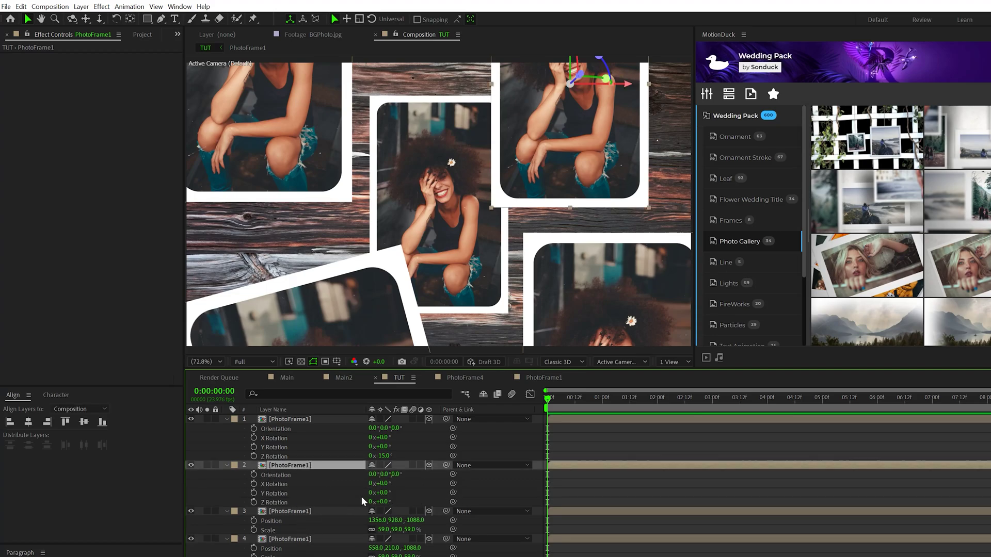
{"action": "left_click", "coordinate": [384, 502]}
{"action": "type", "text": "17"}
{"action": "key", "text": "Return"}
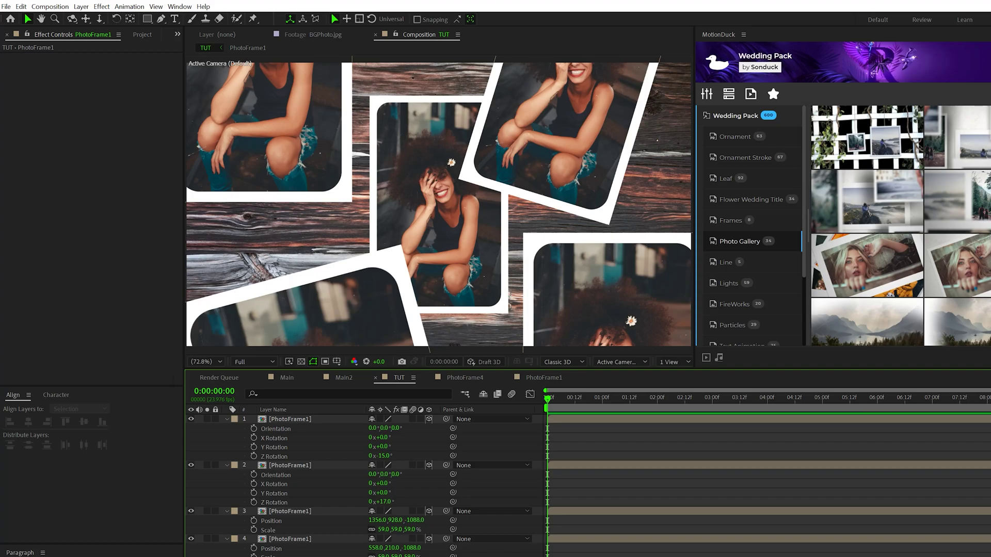
{"action": "key", "text": "ctrl+grave"}
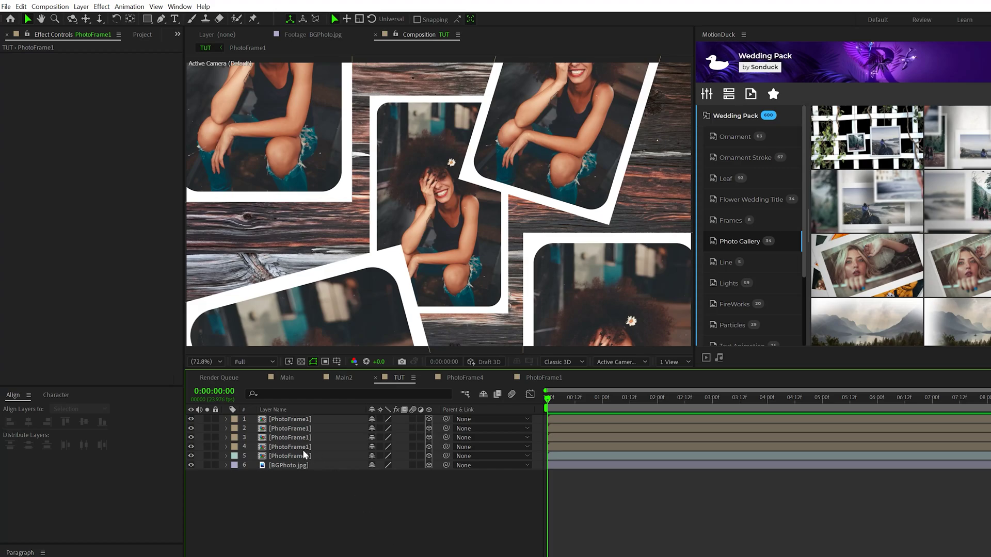
Identify the bottom-left frame layer and apply Perspective > Drop Shadow to it
{"action": "left_click", "coordinate": [290, 455]}
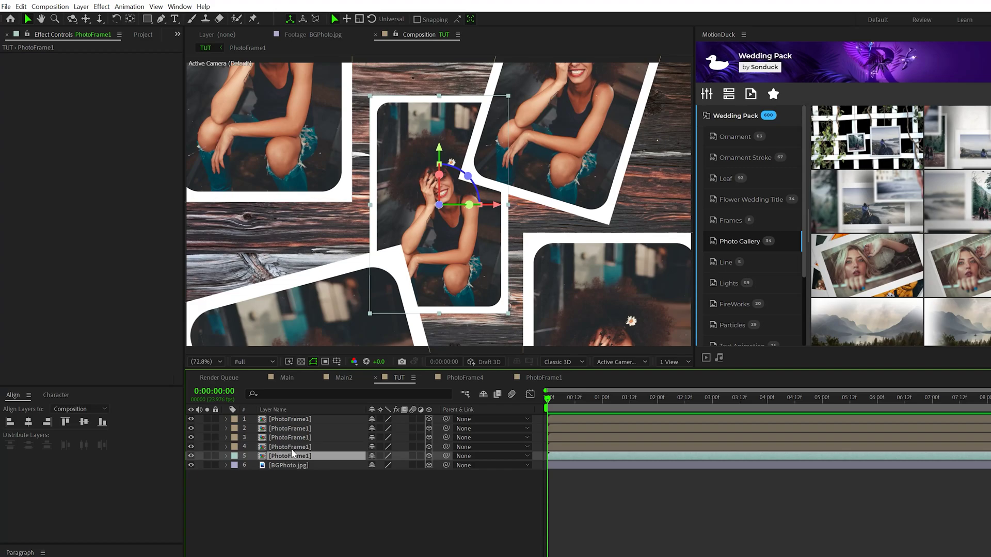
{"action": "left_click", "coordinate": [284, 420]}
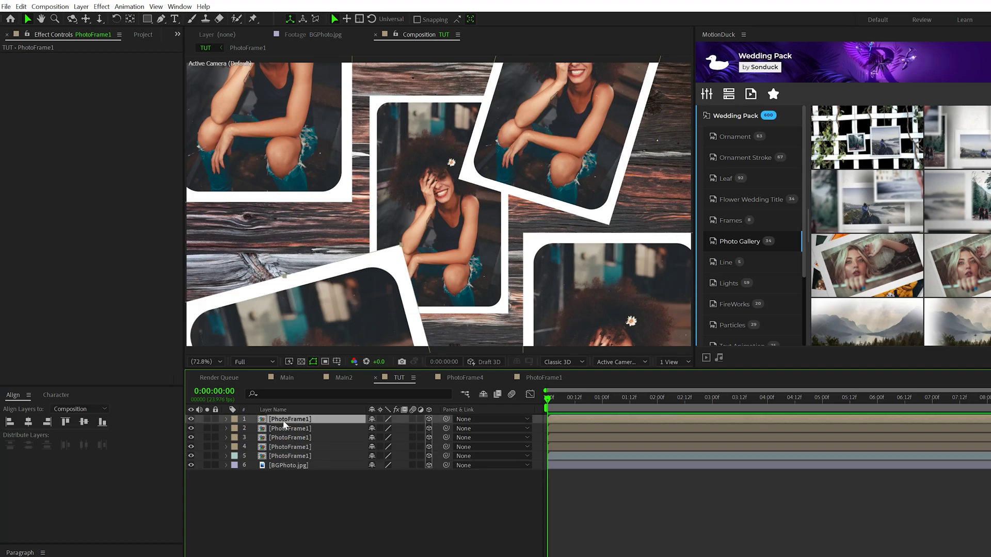
{"action": "left_click", "coordinate": [191, 419]}
{"action": "left_click", "coordinate": [191, 419]}
{"action": "left_click", "coordinate": [101, 6]}
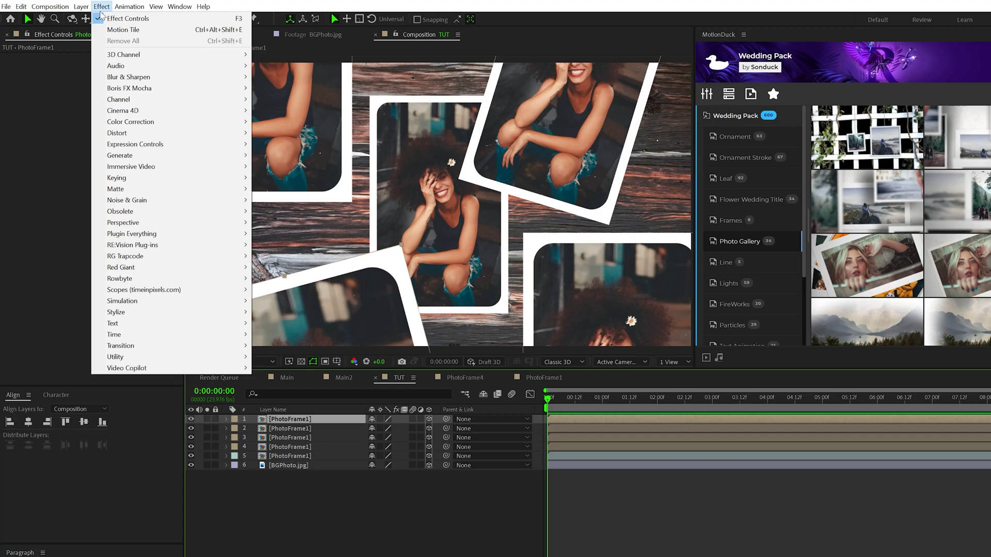
{"action": "mouse_move", "coordinate": [134, 223]}
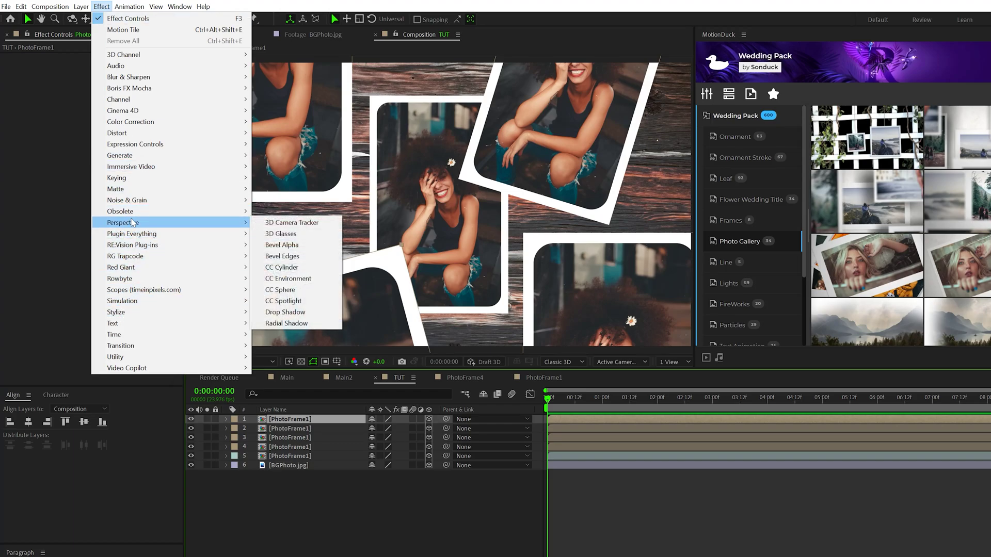
{"action": "left_click", "coordinate": [279, 313]}
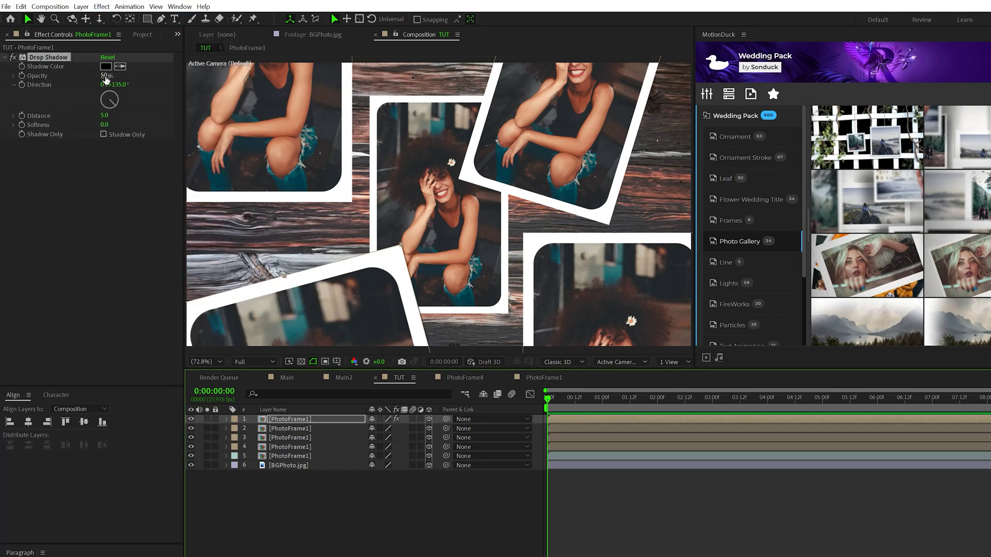
Set the shadow to 100% opacity, distance 20, softness 250 and direction 33°
{"action": "left_click_drag", "start_coordinate": [106, 78], "coordinate": [230, 86]}
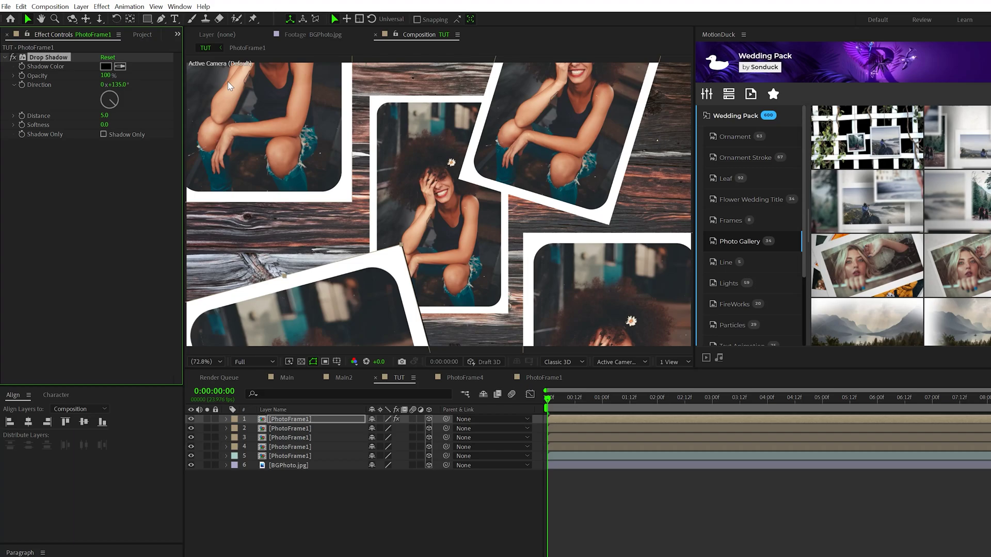
{"action": "left_click", "coordinate": [103, 115]}
{"action": "type", "text": "20"}
{"action": "key", "text": "Tab"}
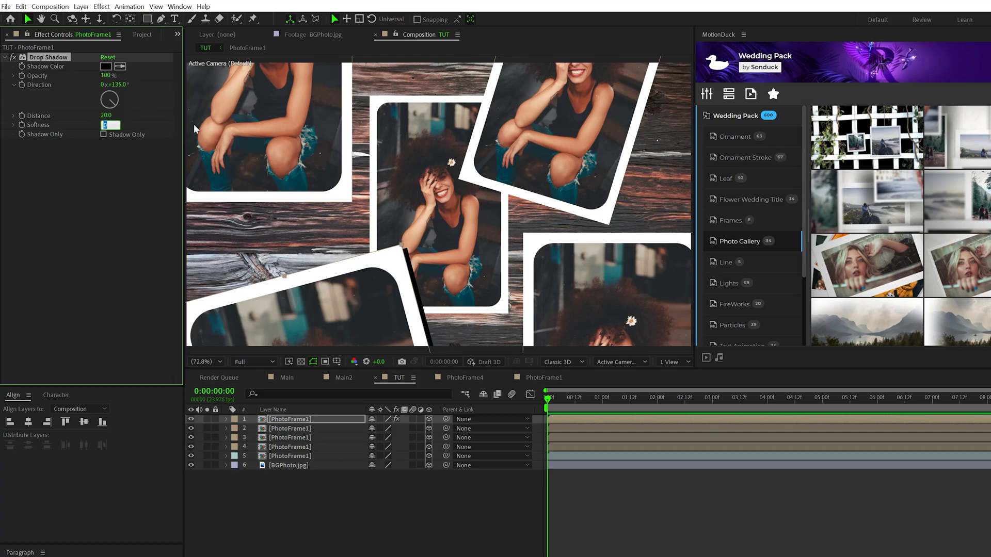
{"action": "type", "text": "250"}
{"action": "left_click", "coordinate": [126, 215]}
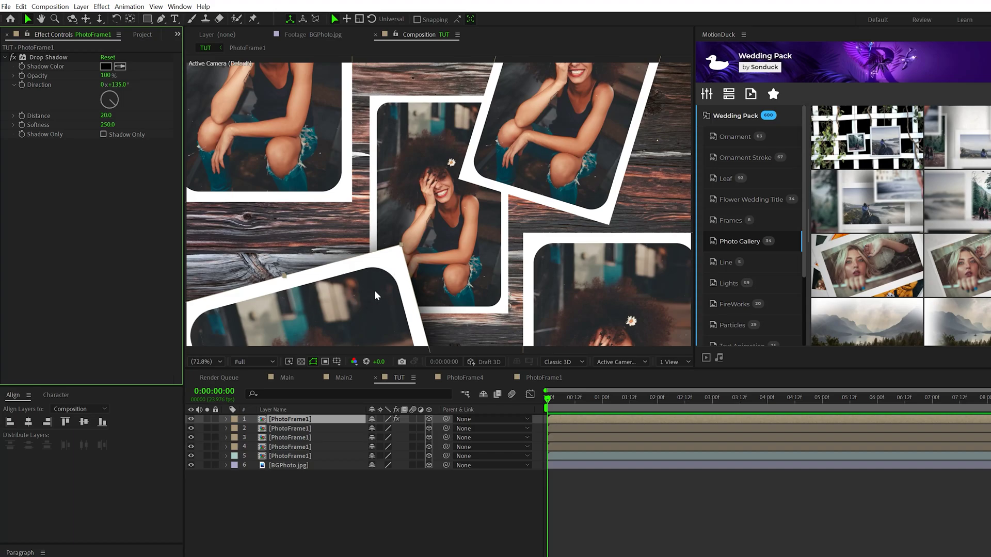
{"action": "left_click", "coordinate": [115, 93]}
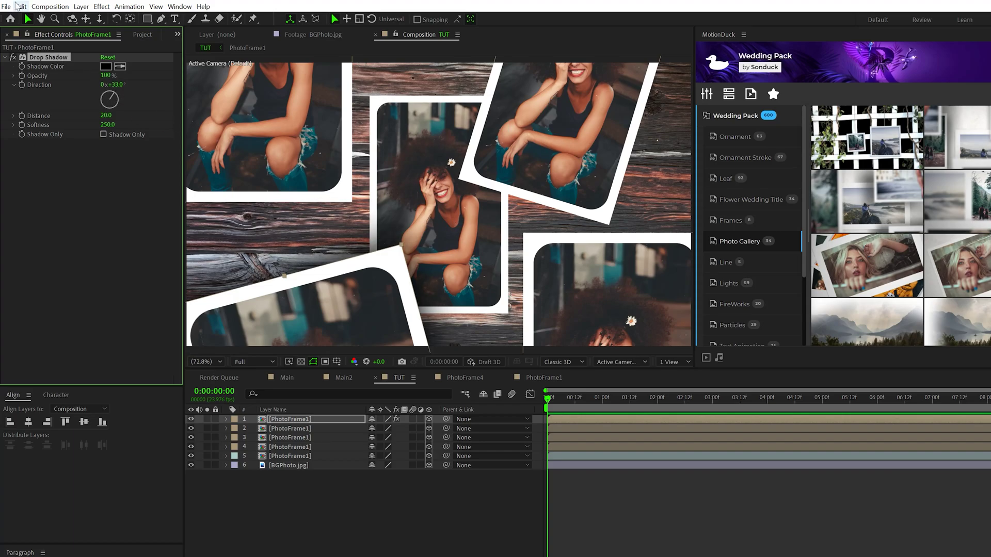
Duplicate the Drop Shadow and give the second copy softness 500
{"action": "left_click", "coordinate": [19, 6]}
{"action": "left_click", "coordinate": [31, 137]}
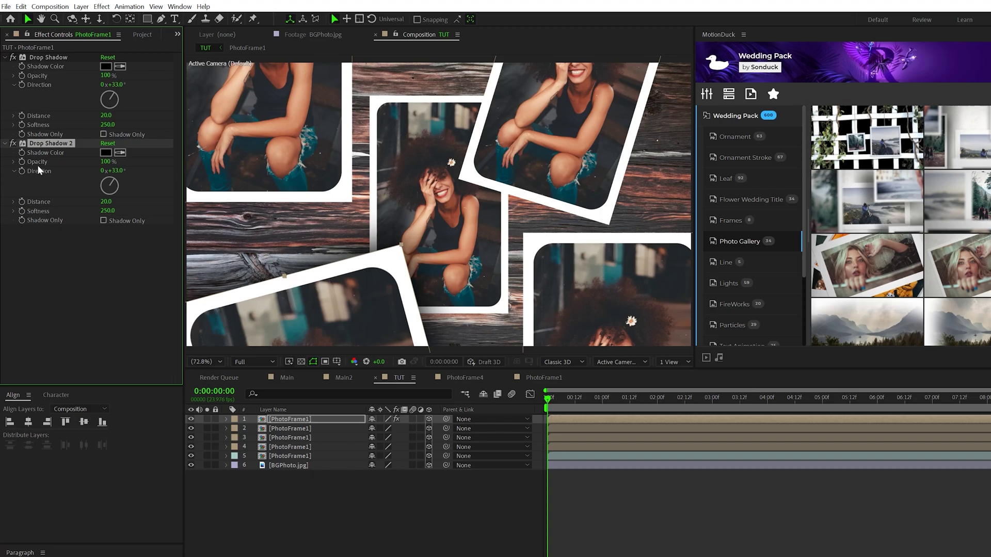
{"action": "left_click", "coordinate": [108, 211]}
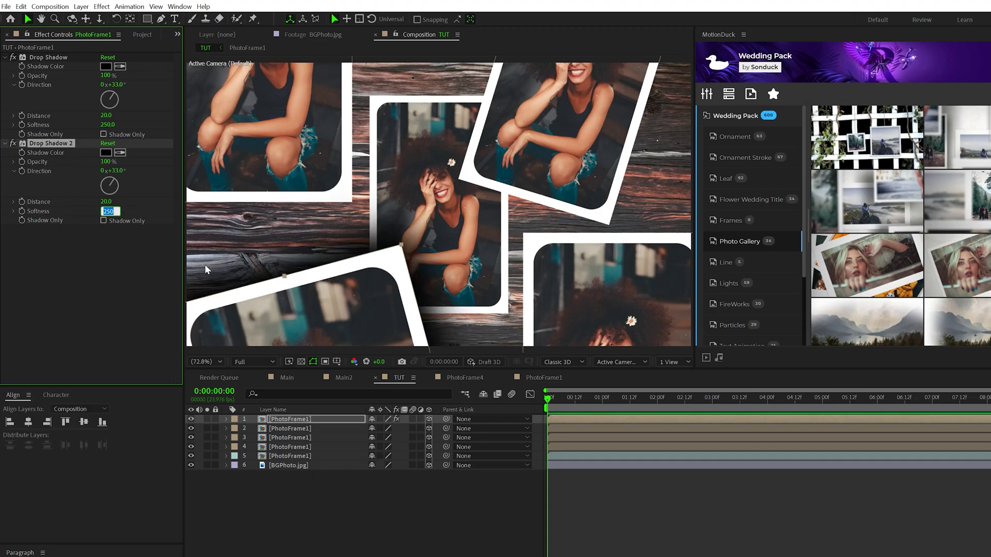
{"action": "type", "text": "500"}
Paste both drop shadows onto the second frame and rotate its shadow direction to -136°
{"action": "left_click", "coordinate": [53, 57]}
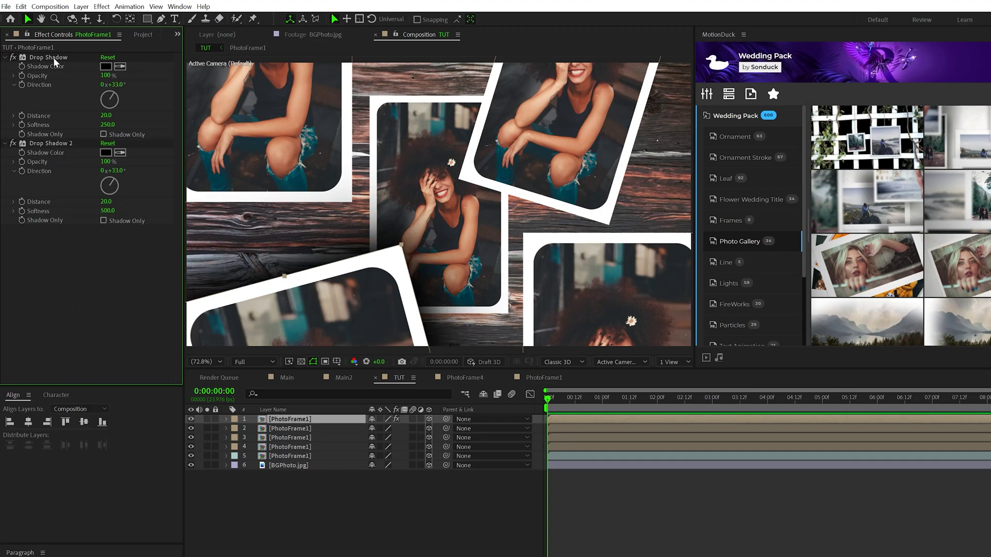
{"action": "left_click", "coordinate": [51, 144], "text": "ctrl"}
{"action": "left_click", "coordinate": [283, 430]}
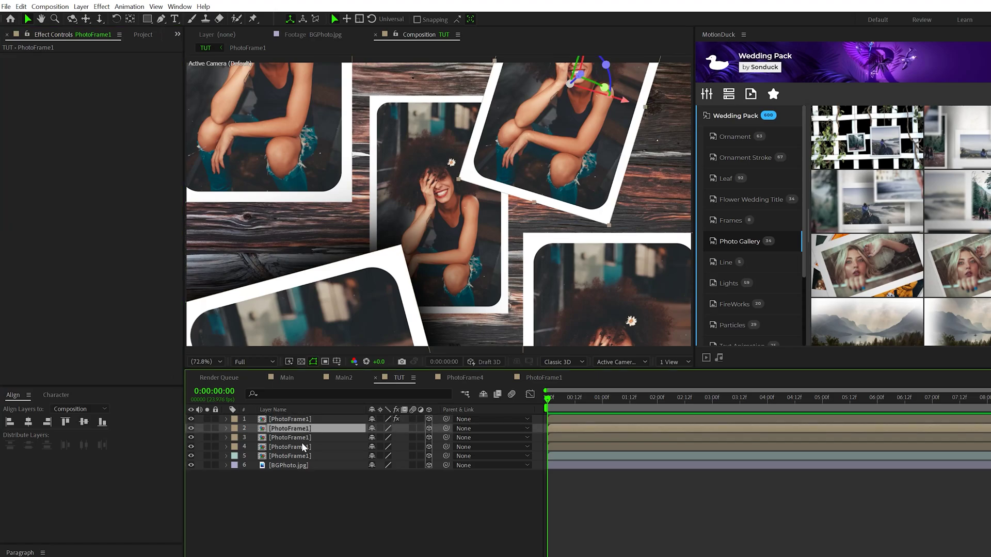
{"action": "key", "text": "ctrl+v"}
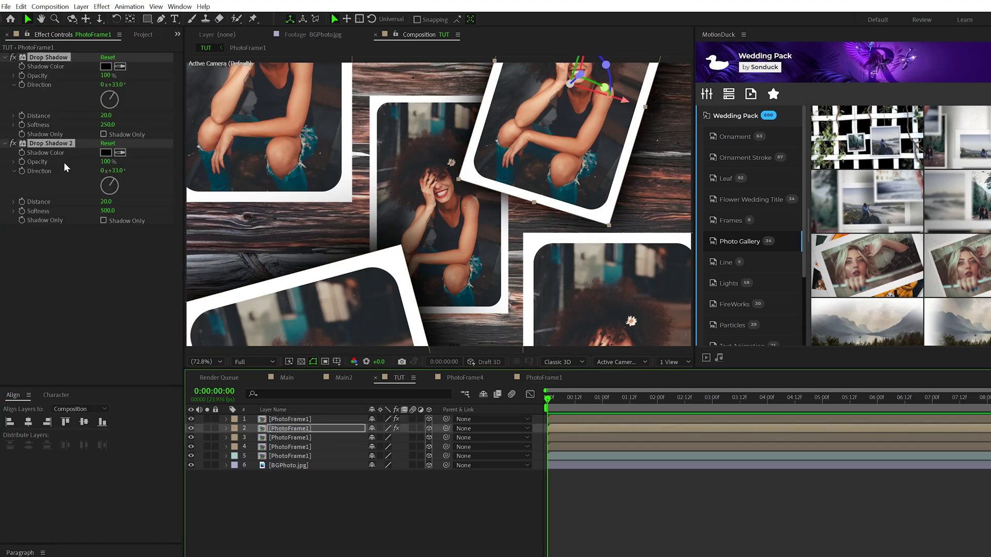
{"action": "left_click_drag", "start_coordinate": [108, 196], "coordinate": [100, 194]}
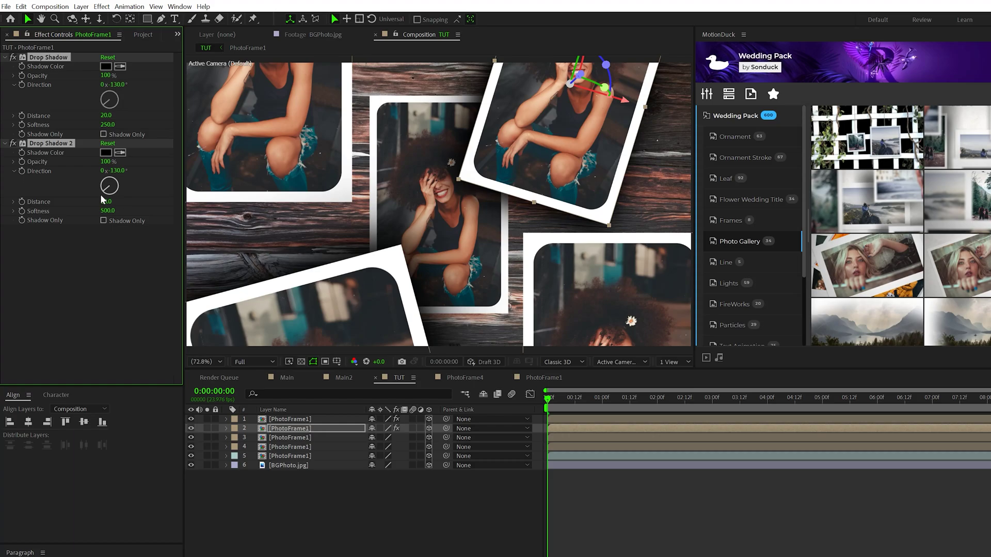
Paste both shadows onto the third and fourth frames, rotating direction to +119°
{"action": "left_click", "coordinate": [290, 438]}
{"action": "key", "text": "ctrl+v"}
{"action": "left_click", "coordinate": [290, 446]}
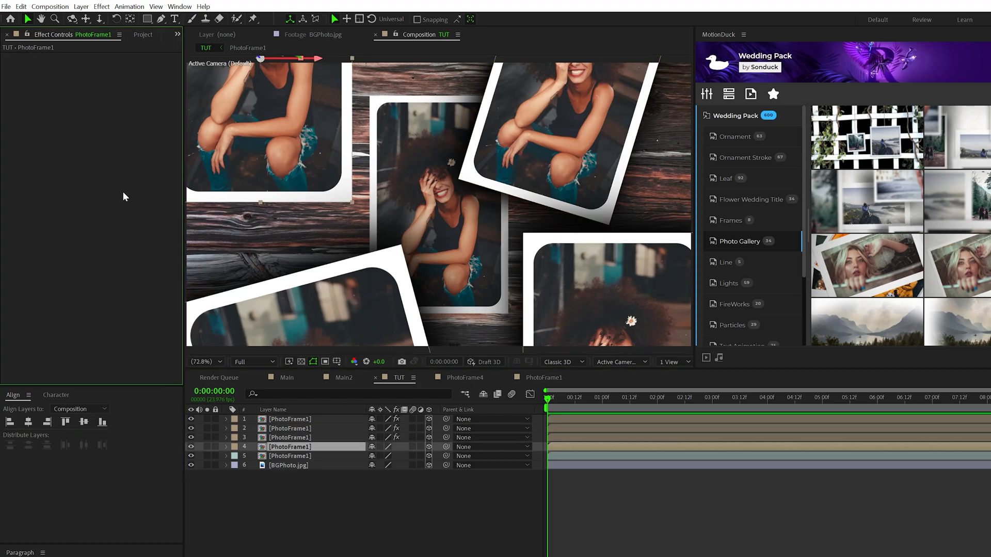
{"action": "key", "text": "ctrl+v"}
{"action": "left_click_drag", "start_coordinate": [114, 189], "coordinate": [116, 189]}
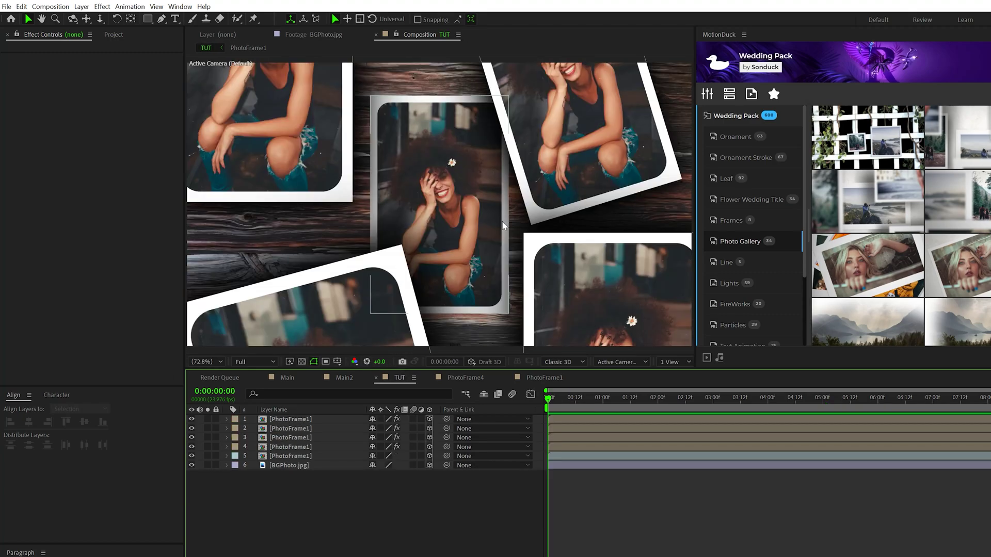
Duplicate the PhotoFrame1 comp four times in the Project panel
{"action": "left_click", "coordinate": [114, 35]}
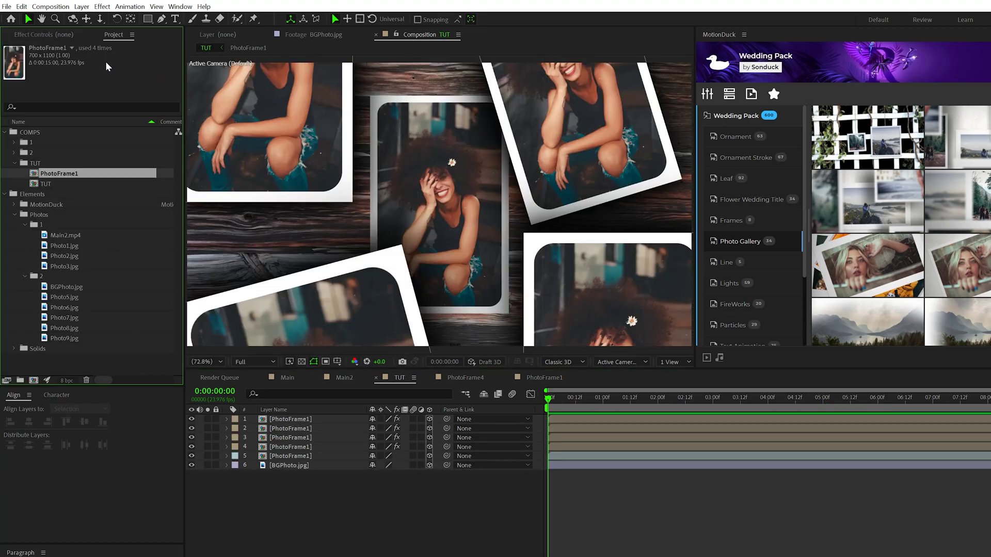
{"action": "left_click", "coordinate": [5, 194]}
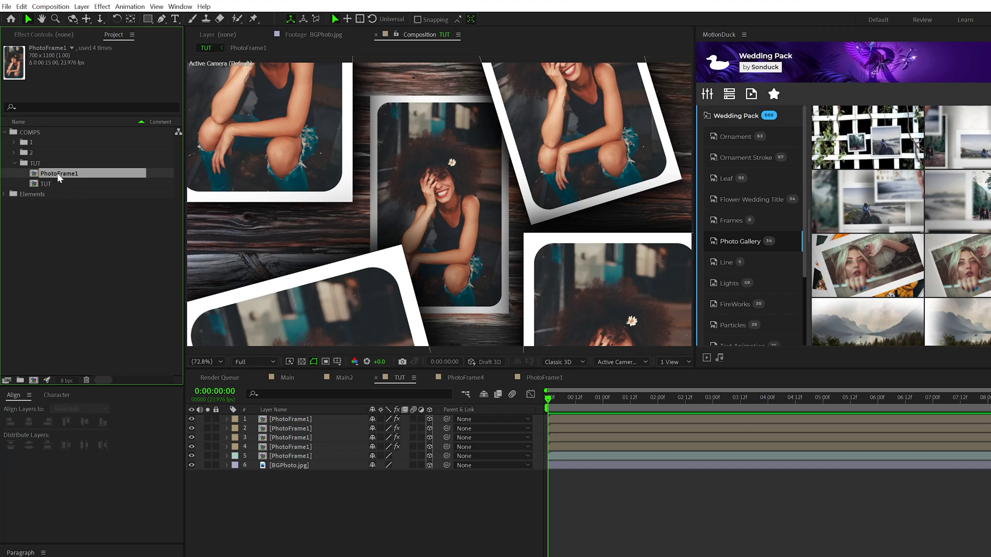
{"action": "key", "text": "ctrl+d"}
{"action": "key", "text": "ctrl+d"}
{"action": "key", "text": "ctrl+d"}
{"action": "key", "text": "ctrl+d"}
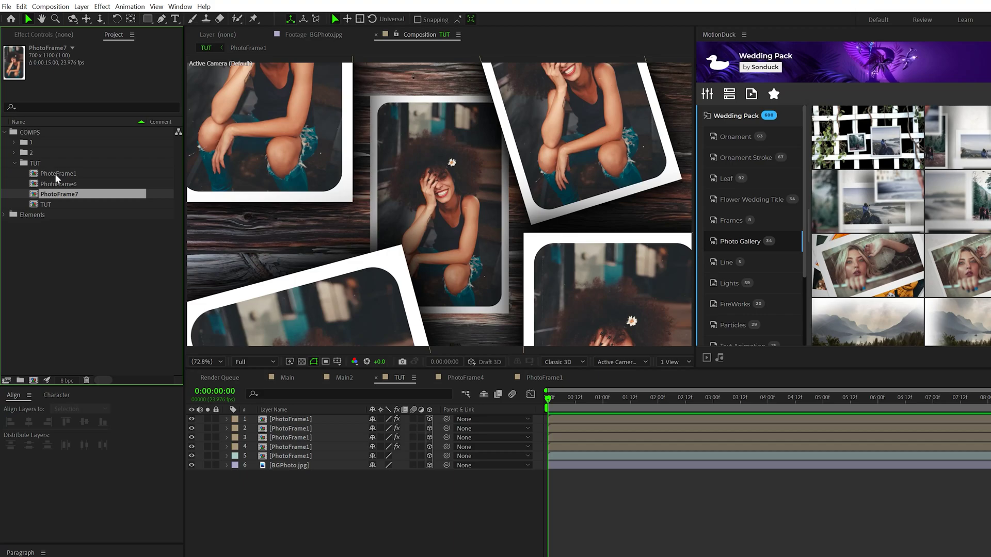
{"action": "left_click", "coordinate": [71, 174]}
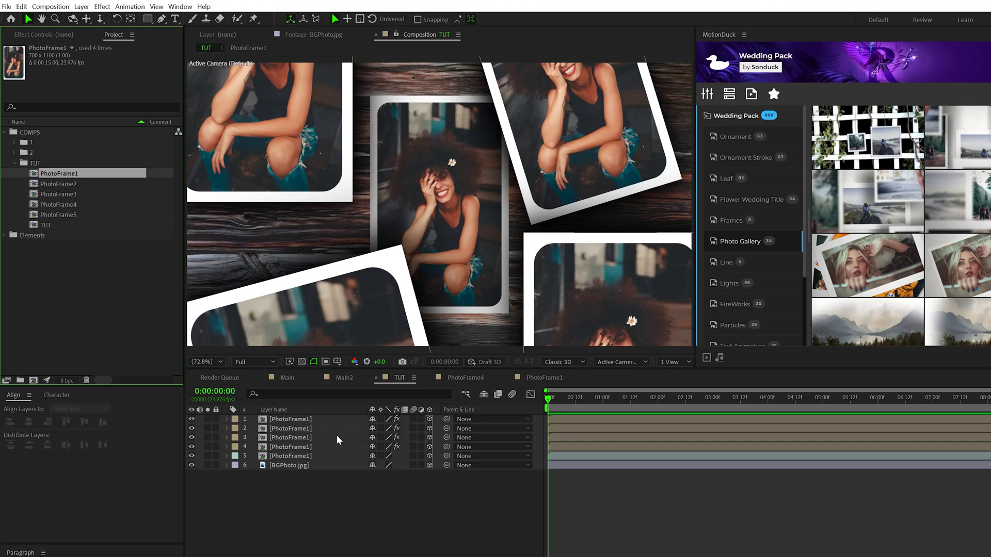
Alt-drag PhotoFrame2–5 onto the top four frame layers of the collage, replacing them
{"action": "left_click", "coordinate": [313, 420]}
{"action": "left_click", "coordinate": [298, 456], "text": "shift"}
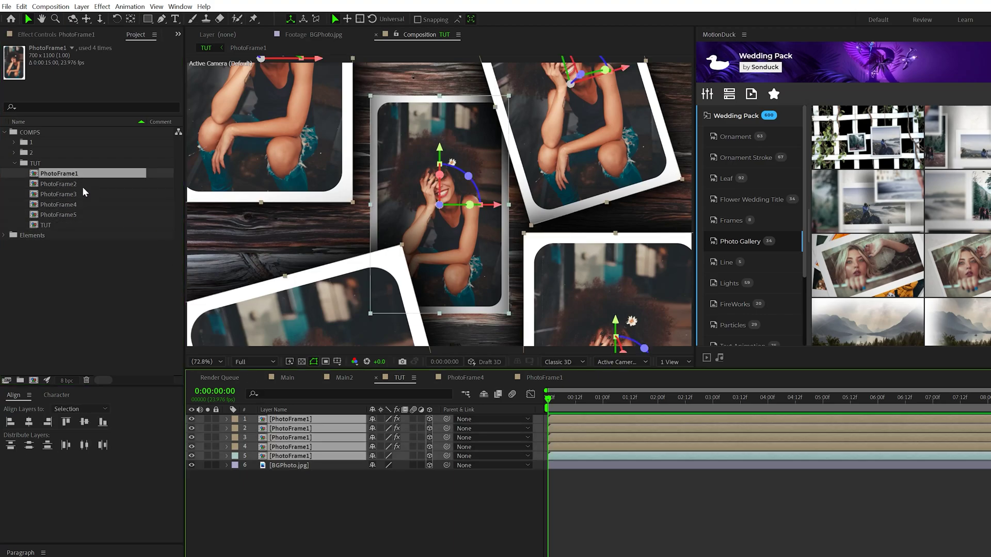
{"action": "left_click", "coordinate": [58, 204]}
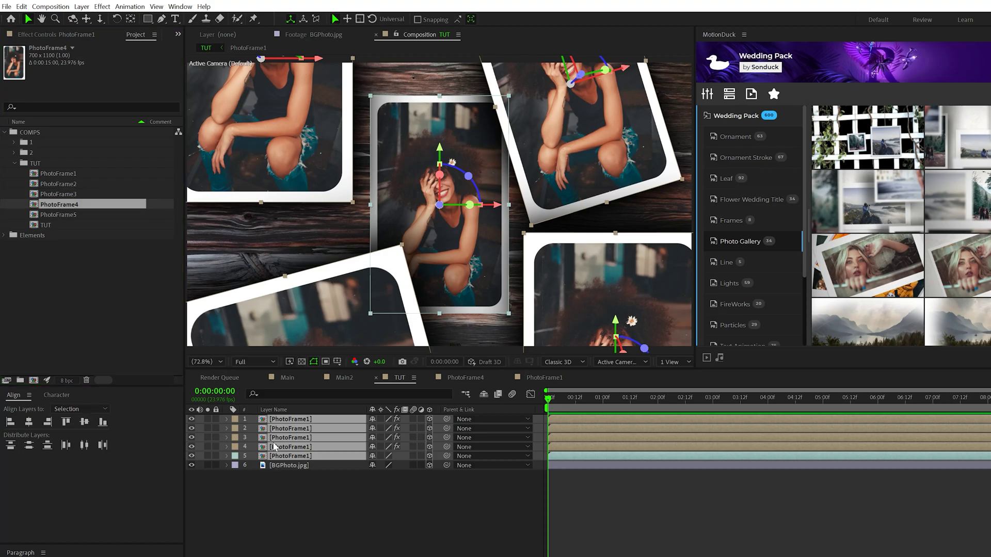
{"action": "left_click", "coordinate": [283, 514]}
{"action": "left_click", "coordinate": [280, 419]}
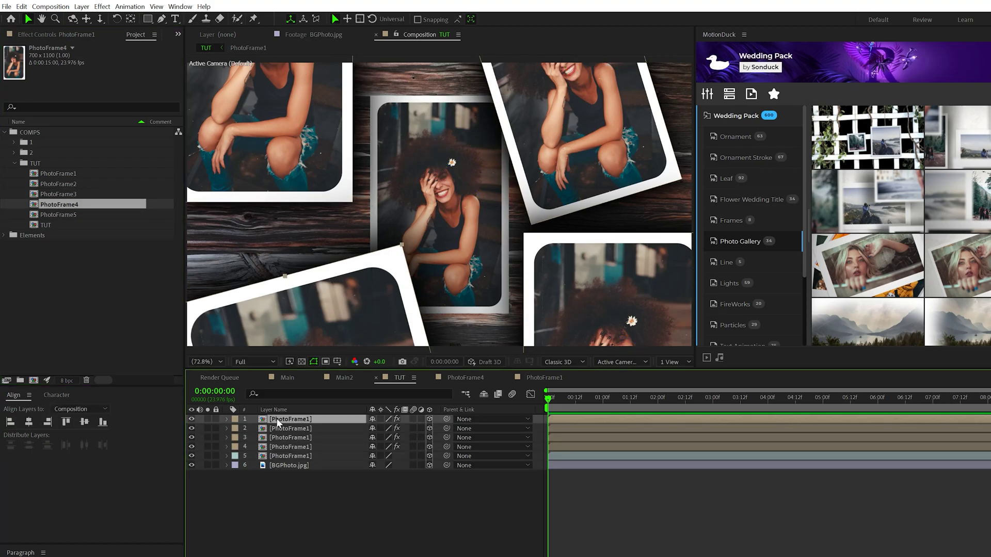
{"action": "left_click", "coordinate": [67, 184]}
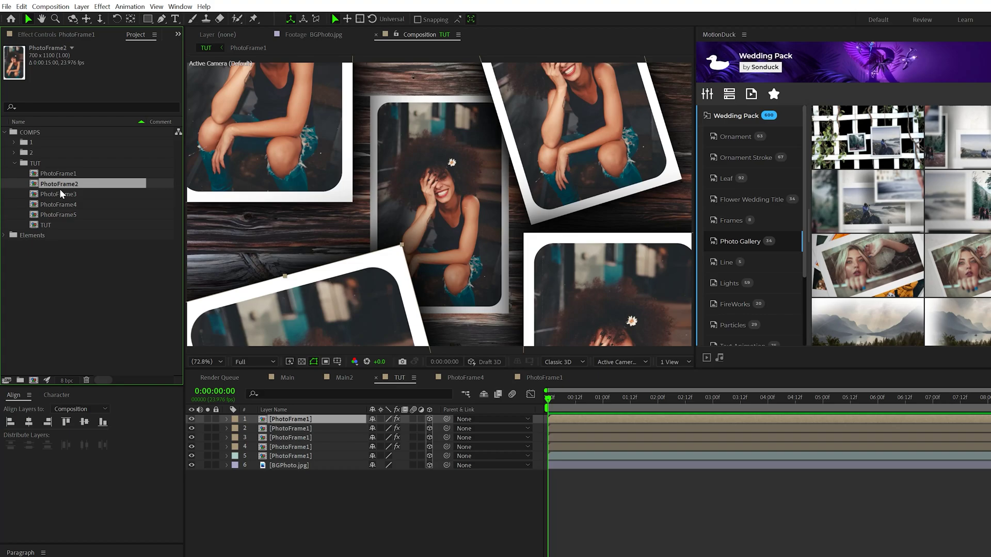
{"action": "left_click_drag", "start_coordinate": [47, 185], "coordinate": [283, 422]}
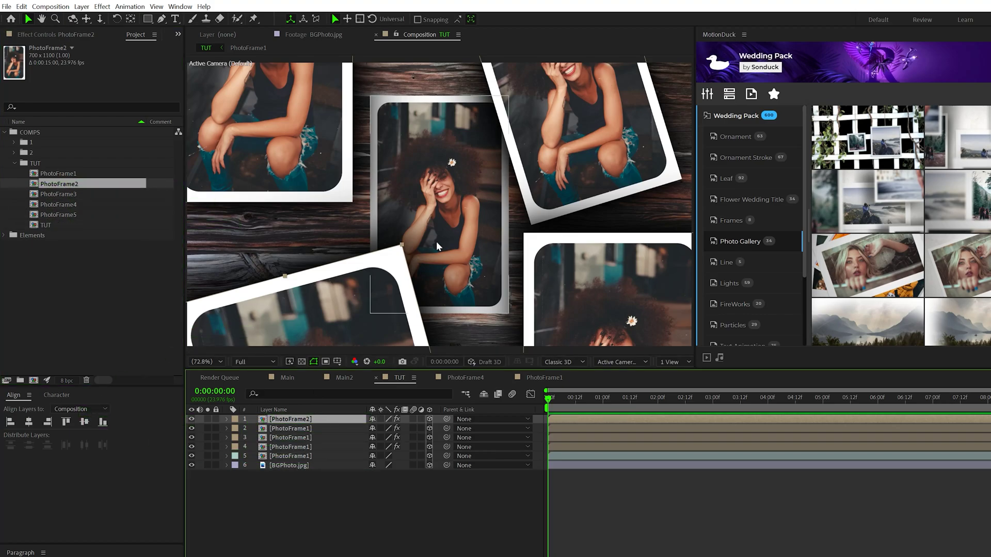
{"action": "left_click", "coordinate": [289, 429]}
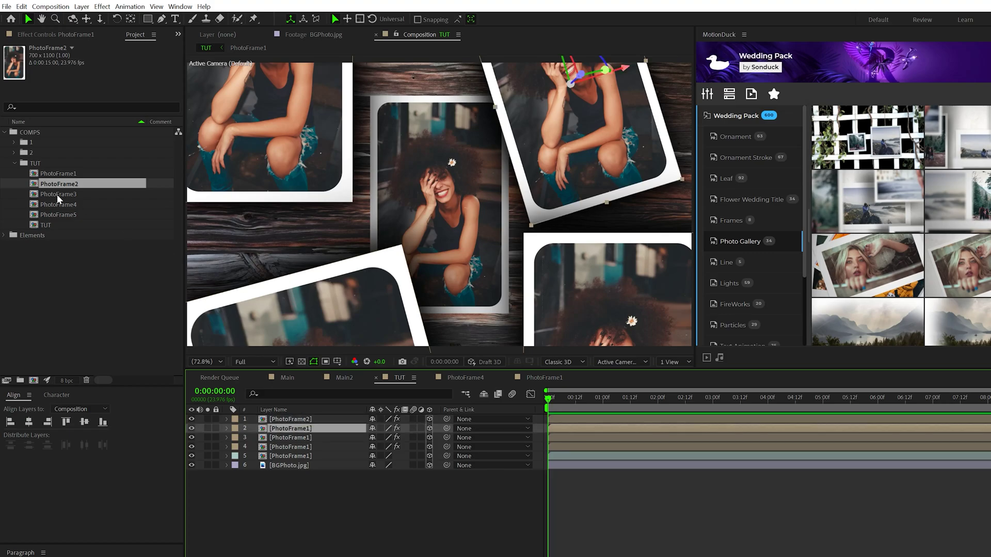
{"action": "left_click_drag", "start_coordinate": [57, 195], "coordinate": [289, 438]}
{"action": "left_click_drag", "start_coordinate": [58, 215], "coordinate": [289, 447]}
Inside PhotoFrame2, add Photo6.jpg above Photo5.jpg and scale it down to fit the frame
{"action": "double_click", "coordinate": [289, 419]}
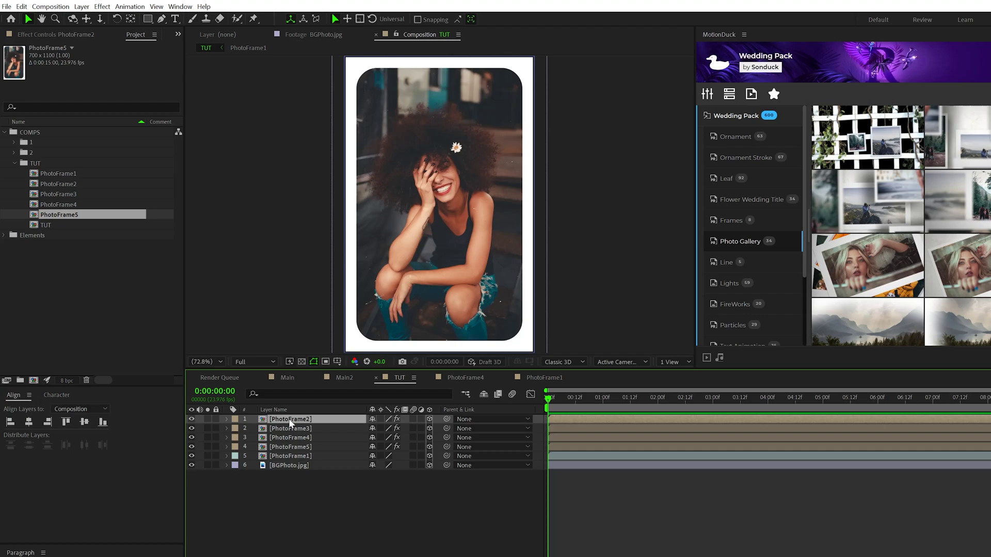
{"action": "left_click", "coordinate": [69, 307]}
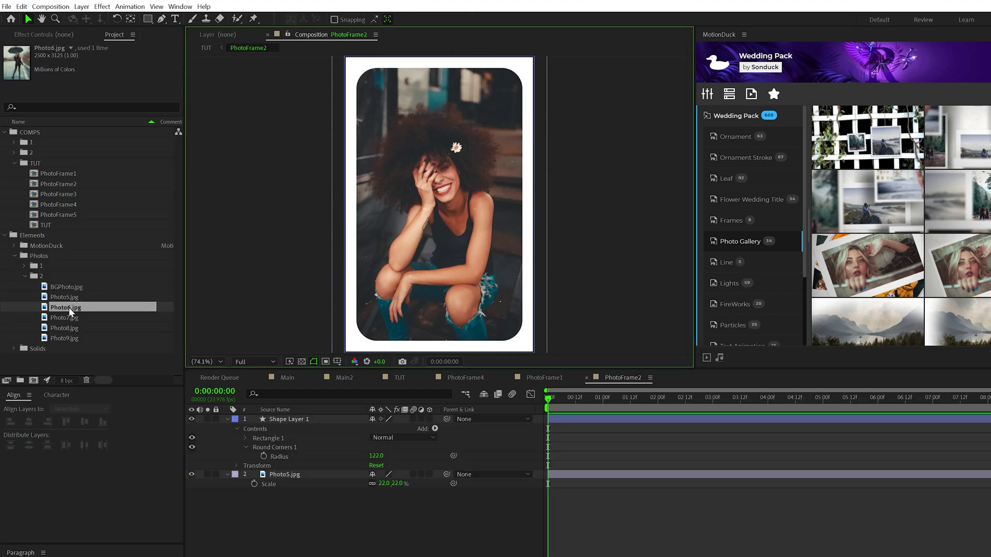
{"action": "left_click_drag", "start_coordinate": [69, 307], "coordinate": [320, 459]}
{"action": "key", "text": "s"}
{"action": "left_click_drag", "start_coordinate": [382, 484], "coordinate": [351, 484]}
{"action": "left_click", "coordinate": [401, 377]}
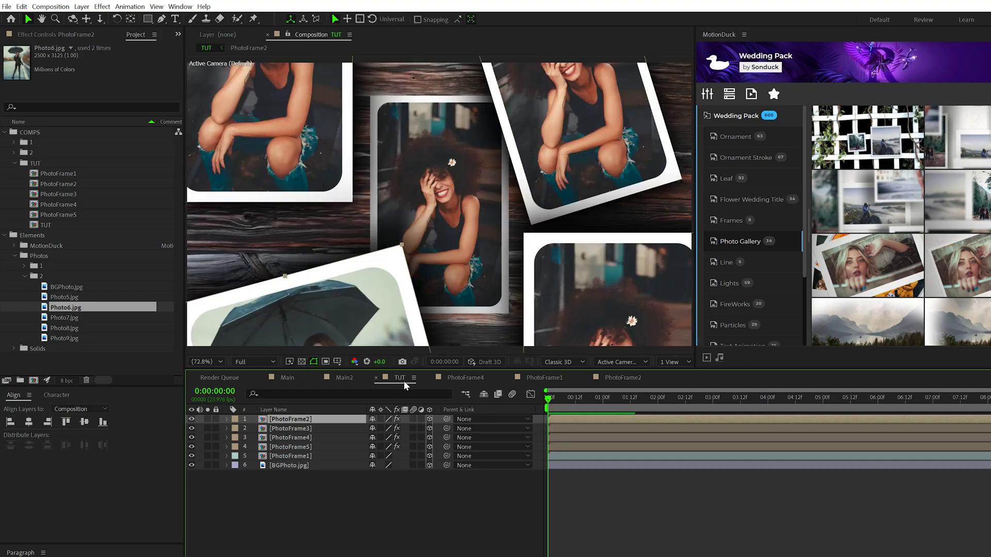
Swap PhotoFrame4's photo for Photo7.jpg and return to the TUT comp
{"action": "left_click", "coordinate": [347, 475]}
{"action": "scroll", "coordinate": [360, 259], "scroll_direction": "down", "scroll_amount": 2}
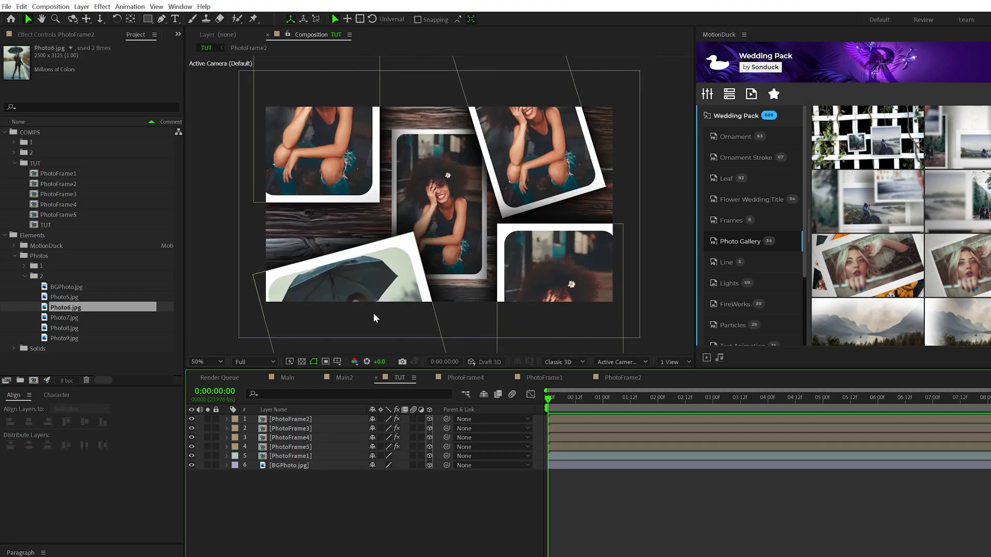
{"action": "left_click", "coordinate": [292, 437]}
{"action": "double_click", "coordinate": [292, 437]}
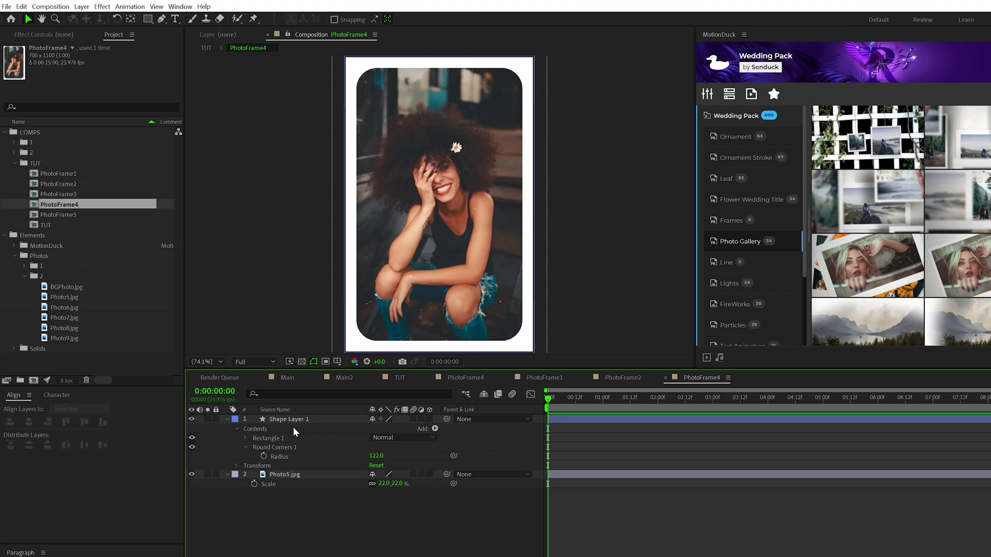
{"action": "left_click_drag", "start_coordinate": [66, 317], "coordinate": [284, 474]}
{"action": "left_click", "coordinate": [400, 377]}
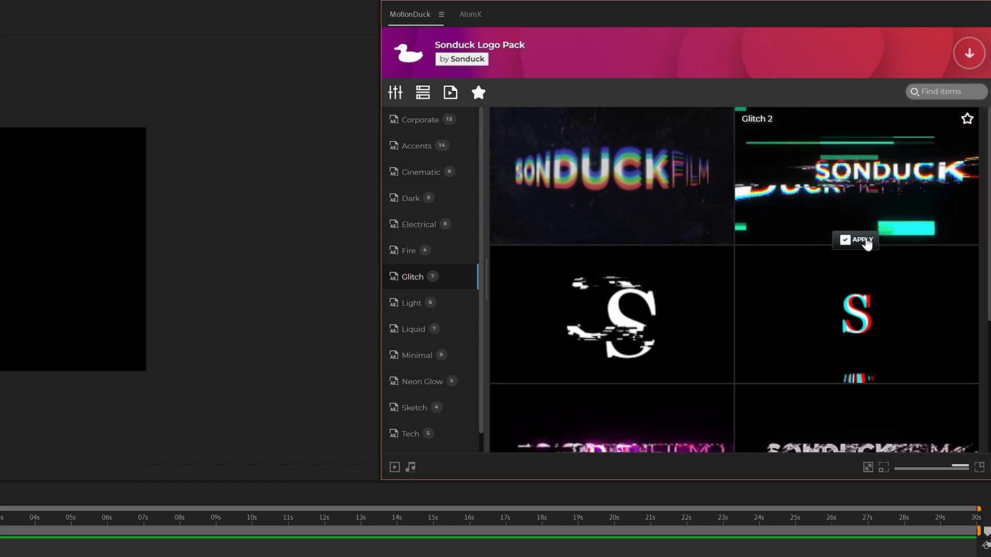
Demo MotionDuck elsewhere: add Logo.png to the Logo 2 comp and apply the Title 07 preset
{"action": "left_click_drag", "start_coordinate": [62, 137], "coordinate": [407, 498]}
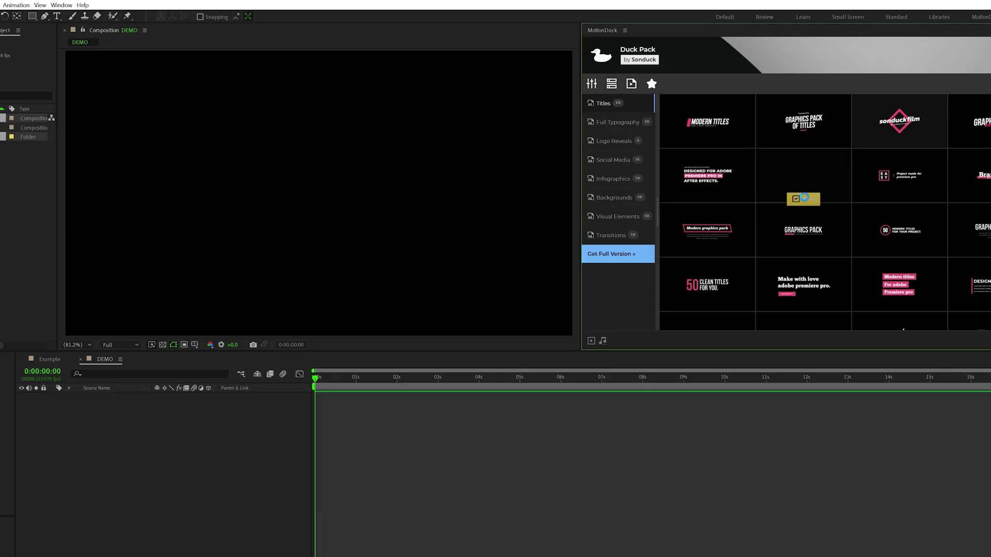
{"action": "left_click", "coordinate": [585, 216]}
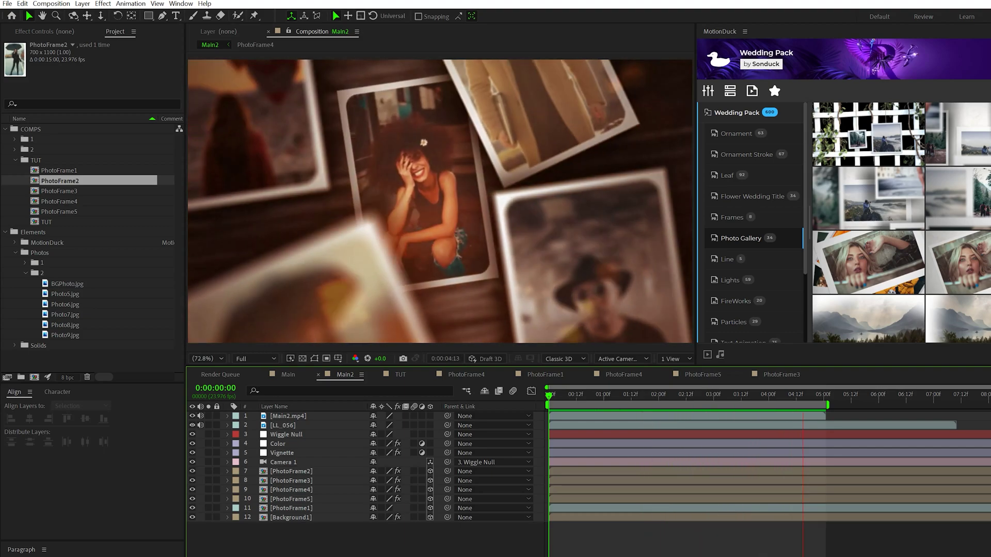
Add a new camera, Camera 1, to the TUT composition with default settings
{"action": "left_click", "coordinate": [399, 374]}
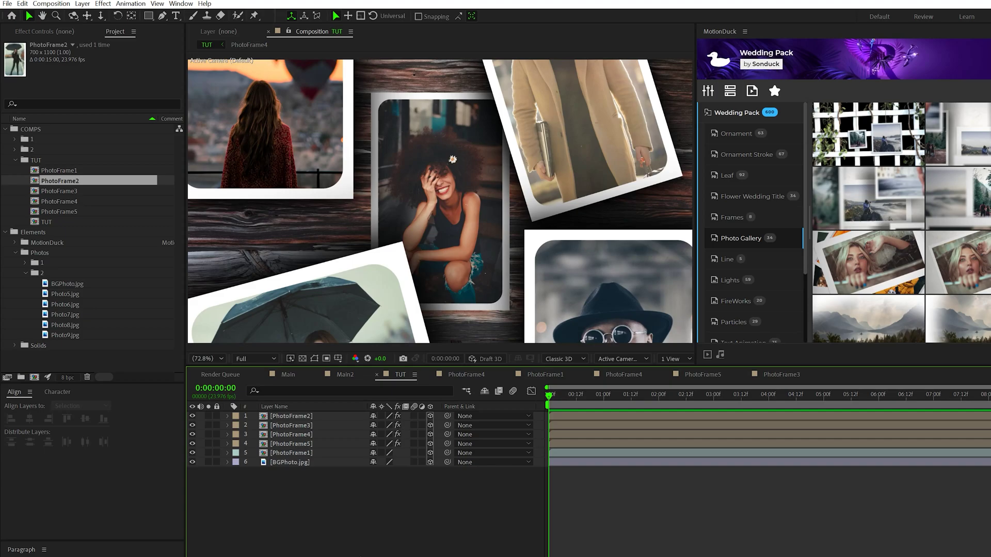
{"action": "left_click", "coordinate": [82, 3]}
{"action": "mouse_move", "coordinate": [98, 16]}
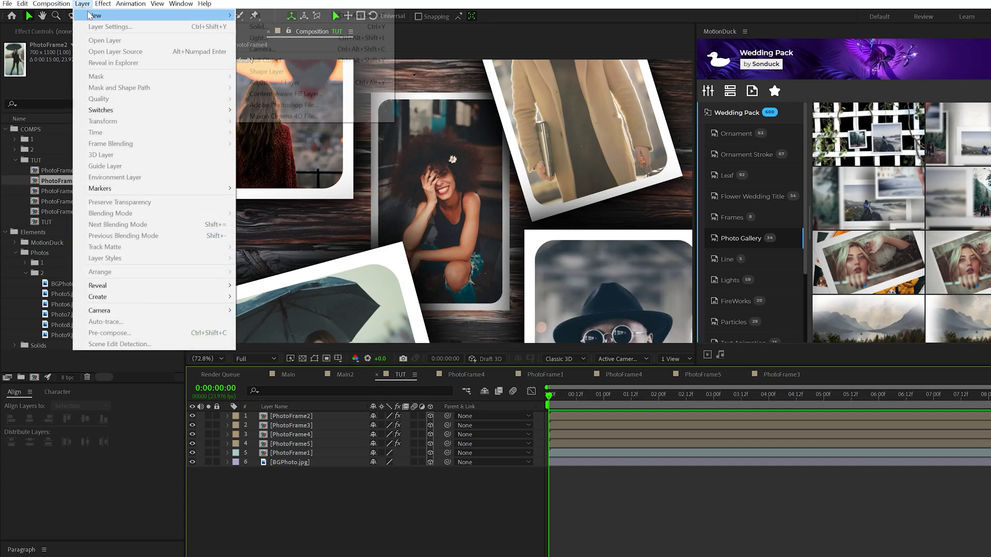
{"action": "left_click", "coordinate": [263, 49]}
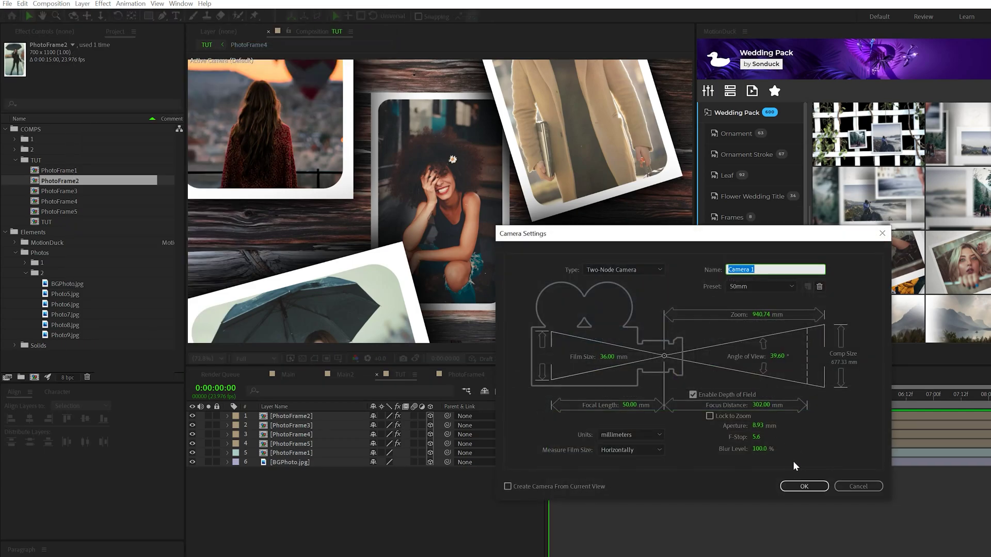
{"action": "left_click", "coordinate": [803, 487]}
Turn on Camera 1's depth of field, adjust focus distance, and set aperture 125 and blur level 400%
{"action": "left_click", "coordinate": [228, 416]}
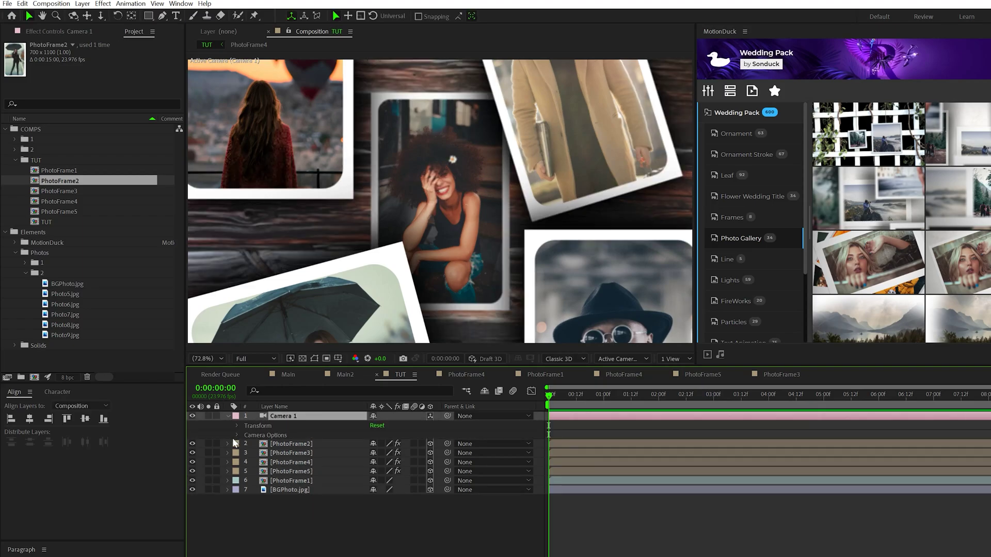
{"action": "left_click", "coordinate": [237, 435]}
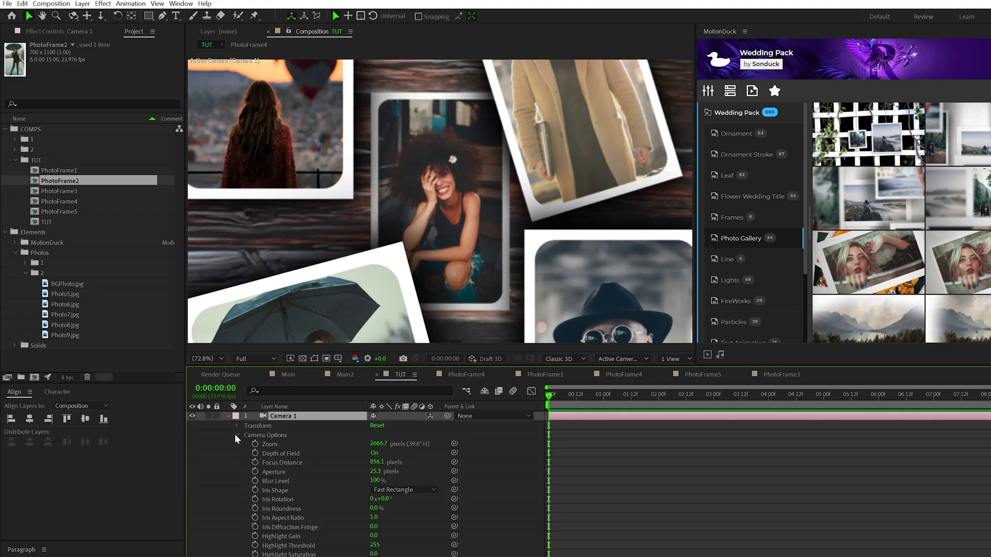
{"action": "left_click", "coordinate": [379, 456]}
{"action": "left_click", "coordinate": [375, 454]}
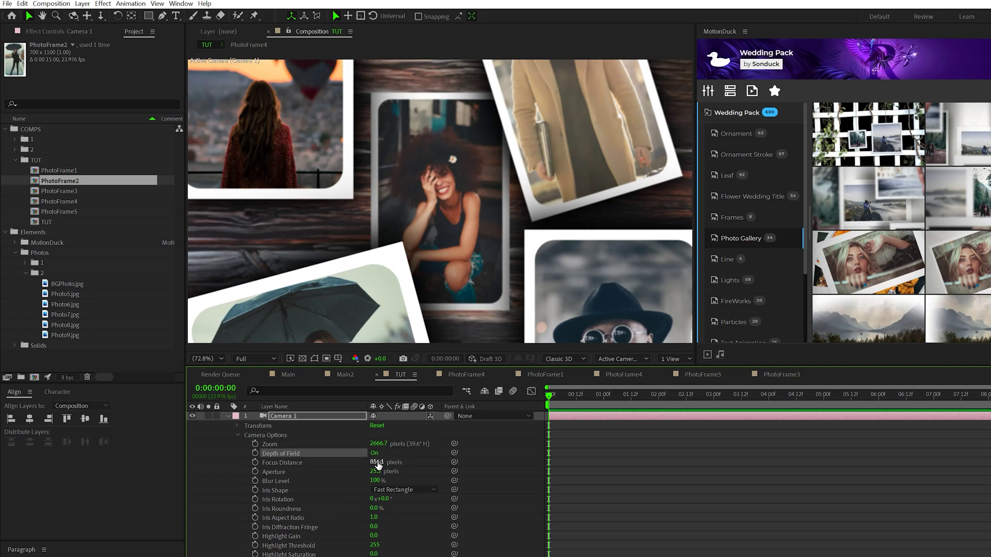
{"action": "left_click_drag", "start_coordinate": [375, 462], "coordinate": [413, 465]}
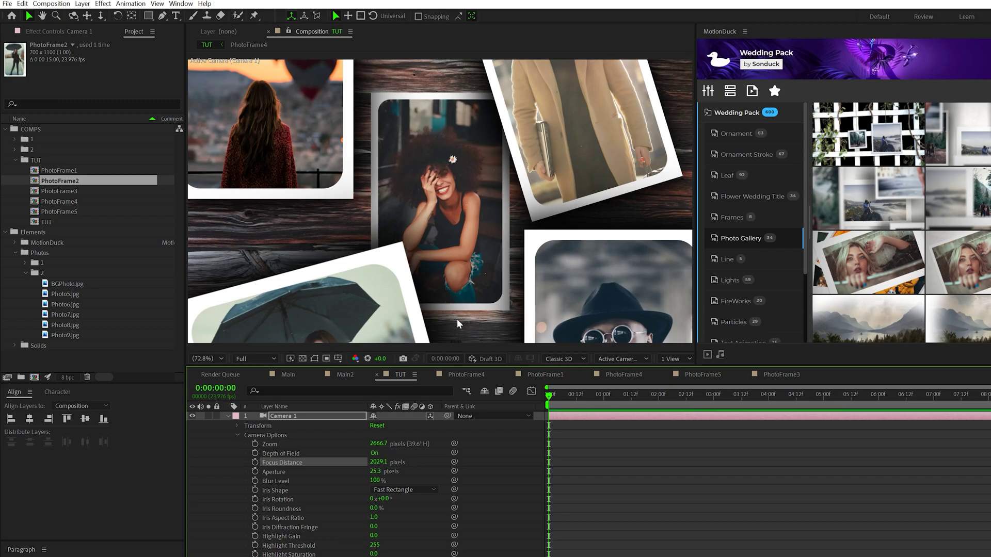
{"action": "left_click", "coordinate": [375, 471]}
{"action": "type", "text": "125"}
{"action": "left_click", "coordinate": [521, 468]}
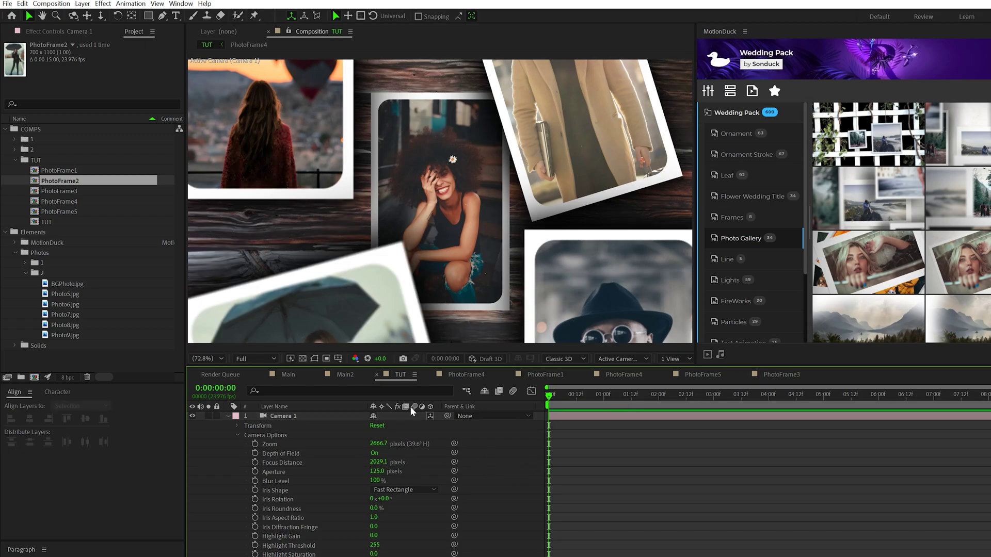
{"action": "left_click", "coordinate": [376, 480]}
{"action": "type", "text": "400"}
{"action": "left_click", "coordinate": [500, 476]}
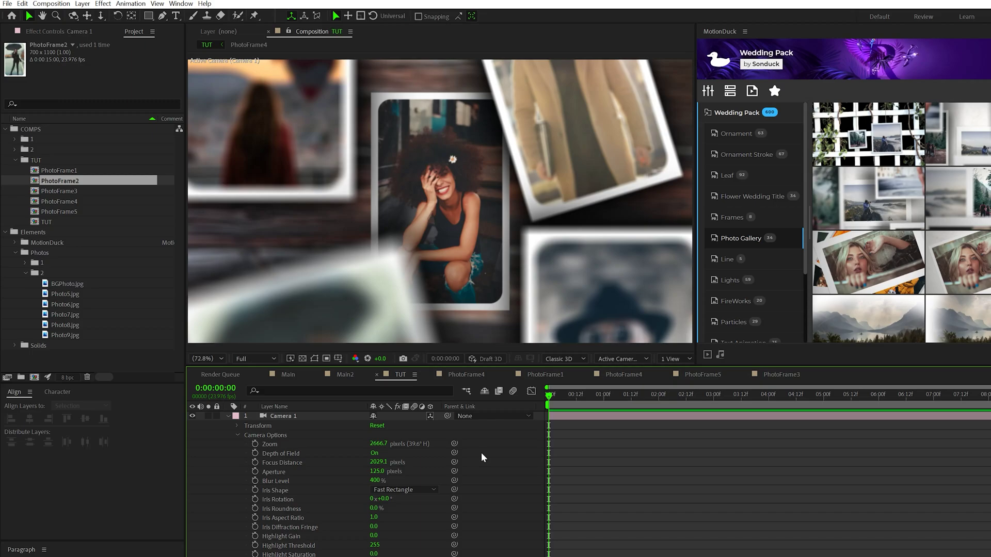
{"action": "key", "text": "ctrl+Down"}
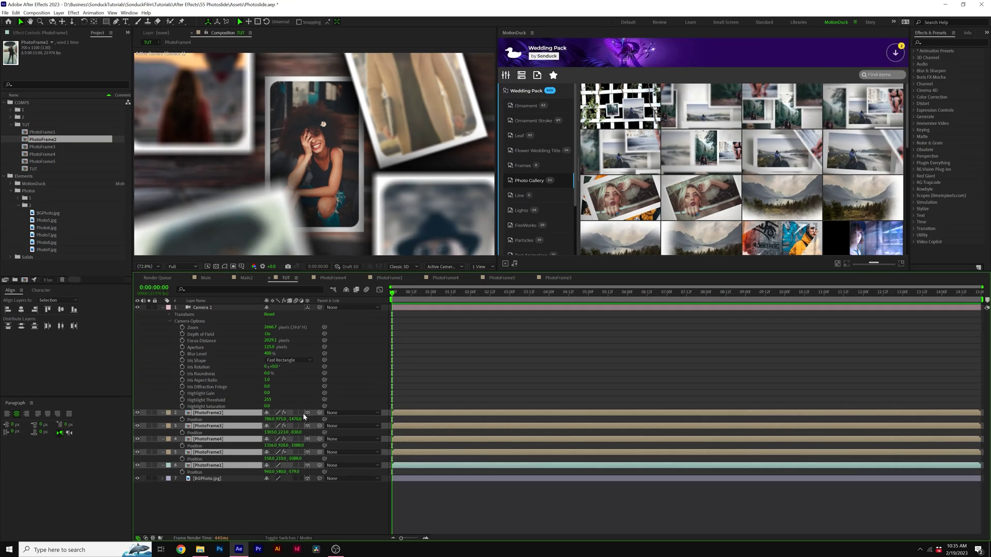
Choose Decagon as Camera 1's iris shape and hide the photo layers' Position rows
{"action": "left_click", "coordinate": [304, 417]}
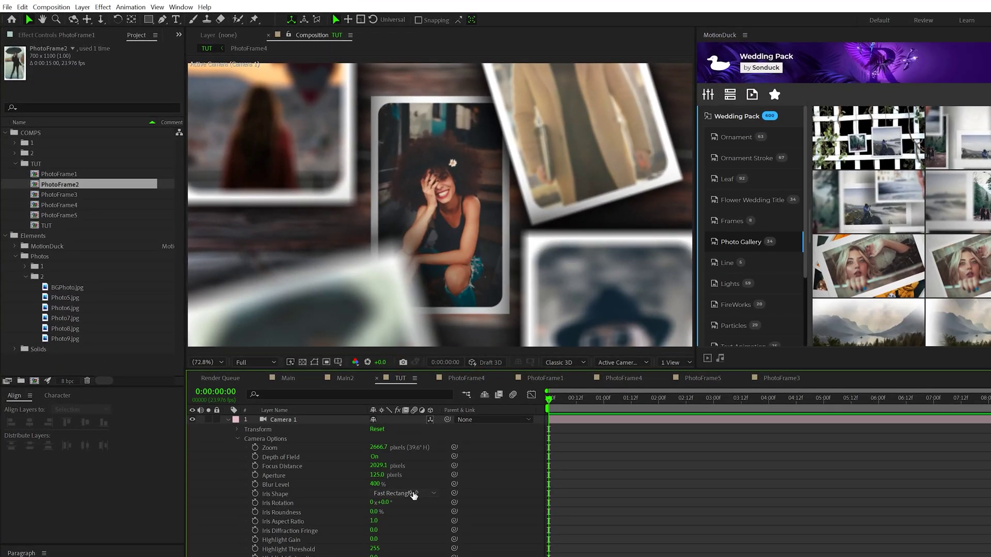
{"action": "left_click", "coordinate": [409, 493]}
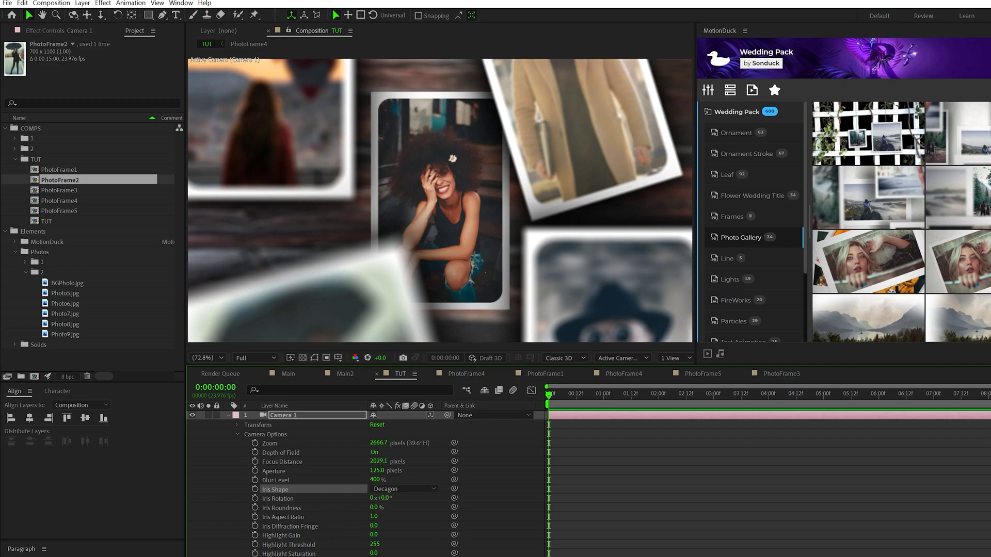
{"action": "key", "text": "ctrl+shift+a"}
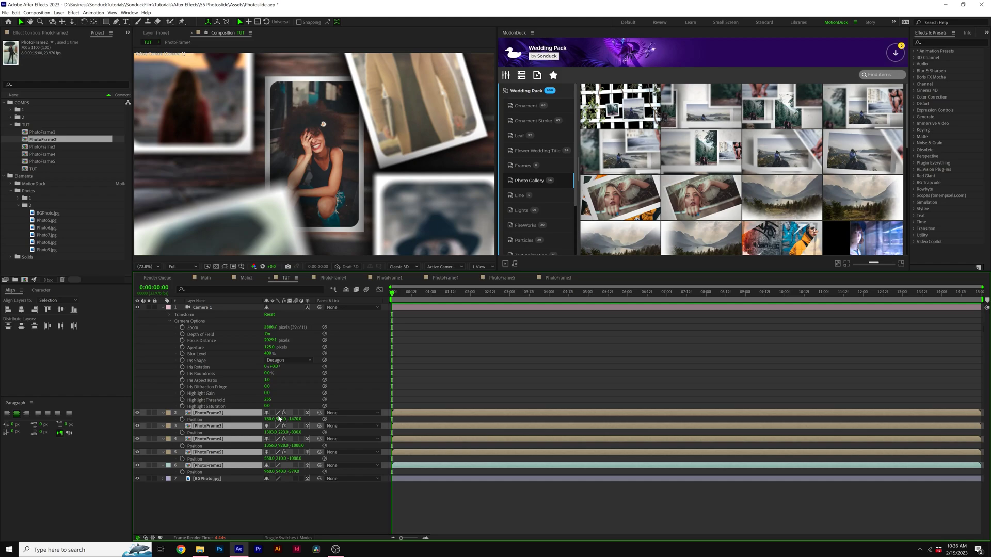
{"action": "key", "text": "p"}
{"action": "key", "text": "ctrl+shift+a"}
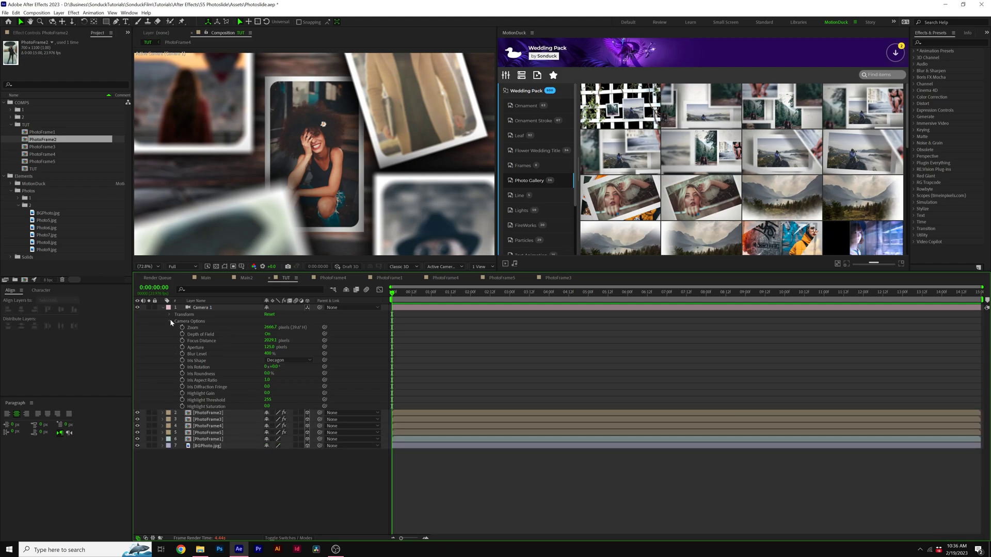
Keyframe Camera 1's Point of Interest, Position and Z Rotation, with Z Rotation at -10°
{"action": "left_click", "coordinate": [170, 321]}
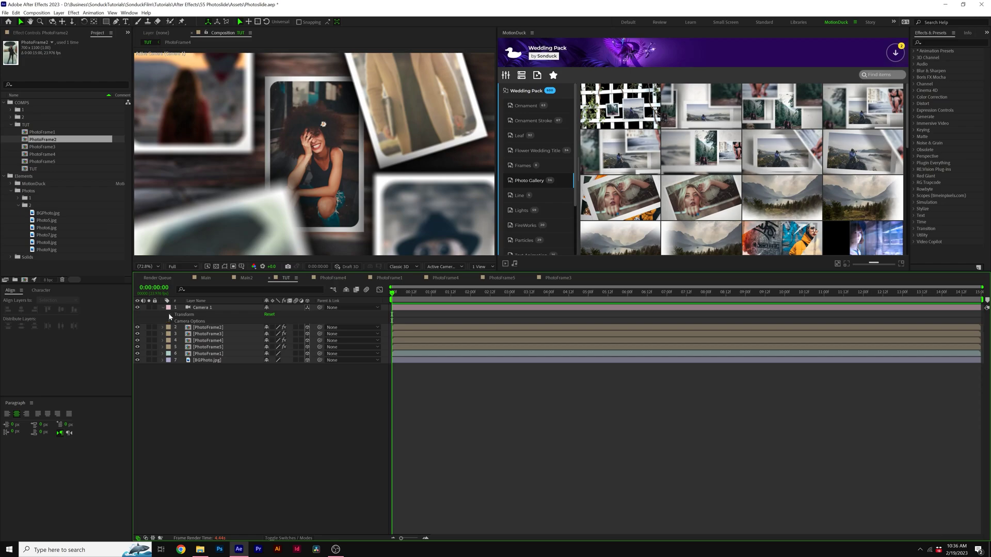
{"action": "left_click", "coordinate": [171, 315]}
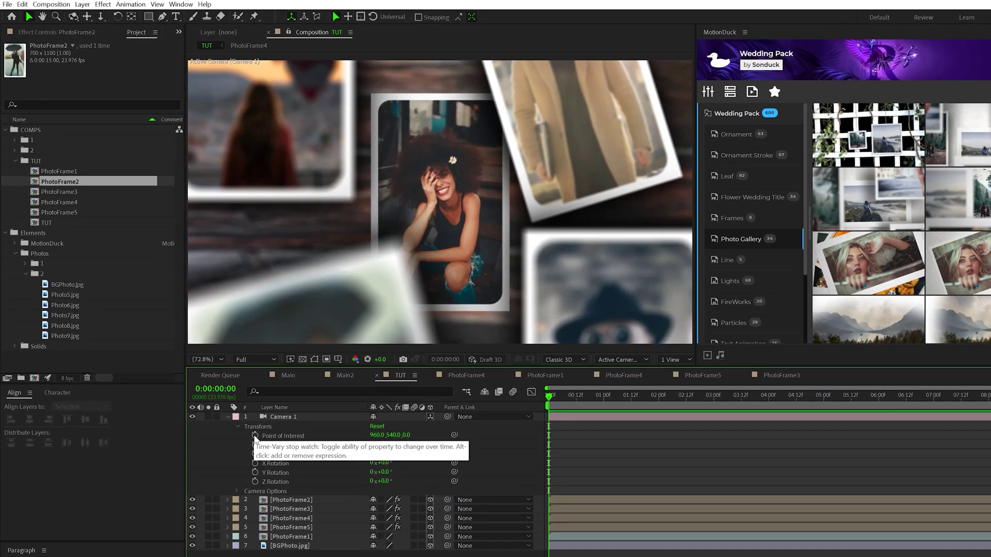
{"action": "left_click", "coordinate": [255, 435]}
{"action": "left_click", "coordinate": [255, 444]}
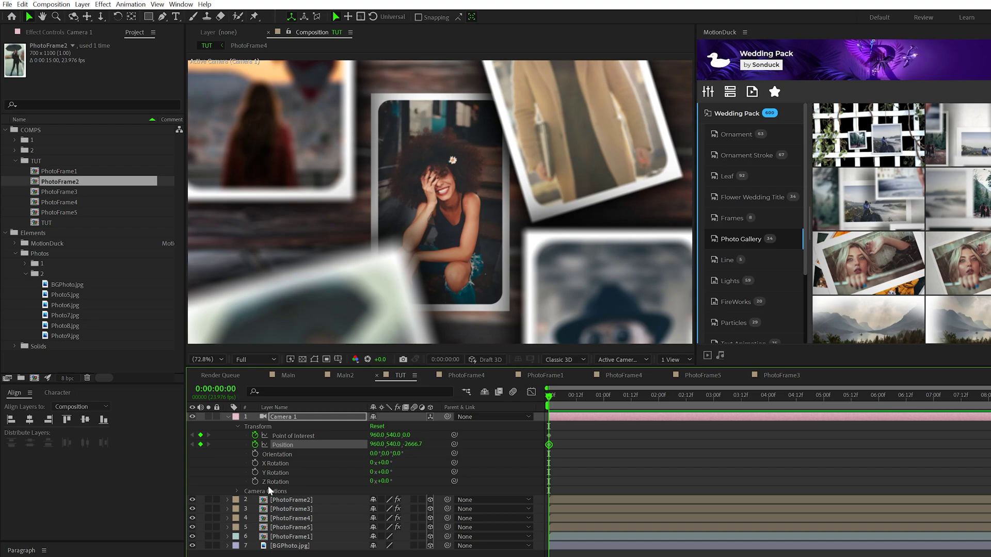
{"action": "left_click", "coordinate": [255, 481]}
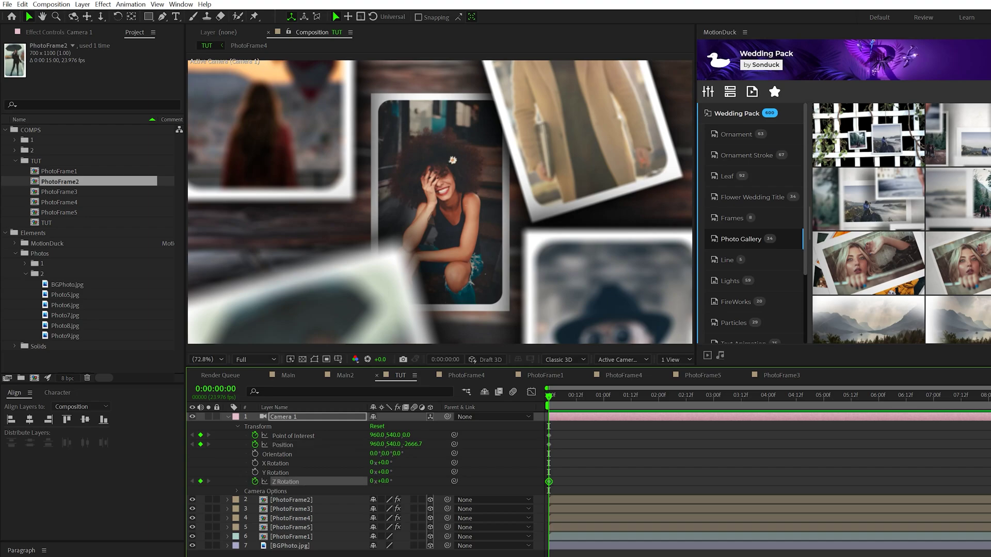
{"action": "left_click", "coordinate": [383, 481]}
{"action": "type", "text": "-10"}
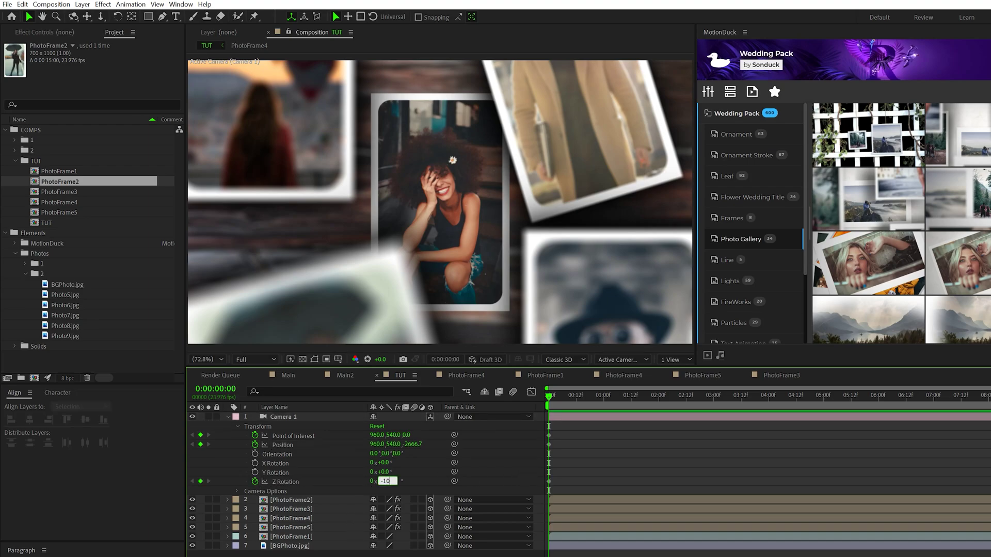
{"action": "key", "text": "Return"}
Shift the position keyframes to one second and dolly the camera close at the start, previewing at quarter resolution
{"action": "left_click_drag", "start_coordinate": [566, 434], "coordinate": [603, 435]}
{"action": "key", "text": "F2"}
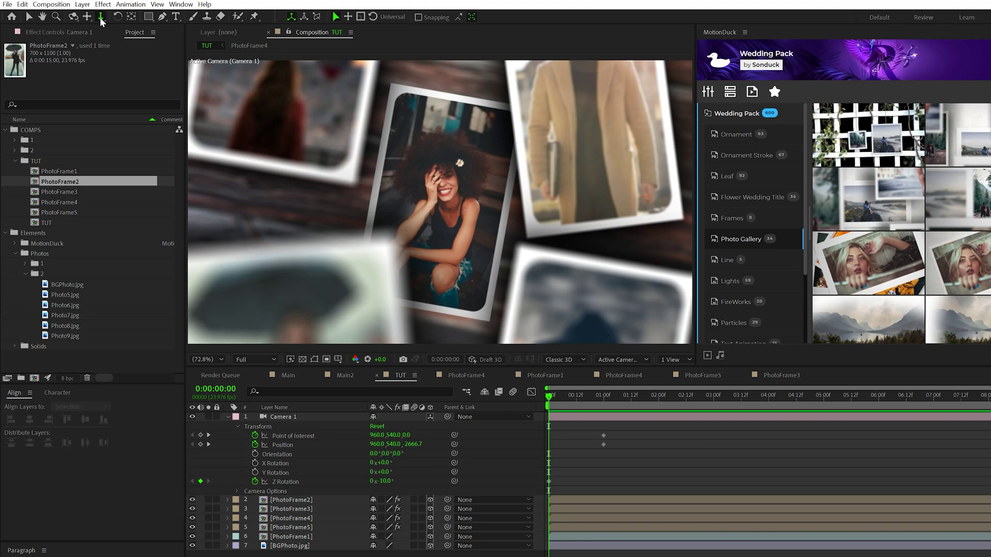
{"action": "left_click_drag", "start_coordinate": [100, 17], "coordinate": [163, 18]}
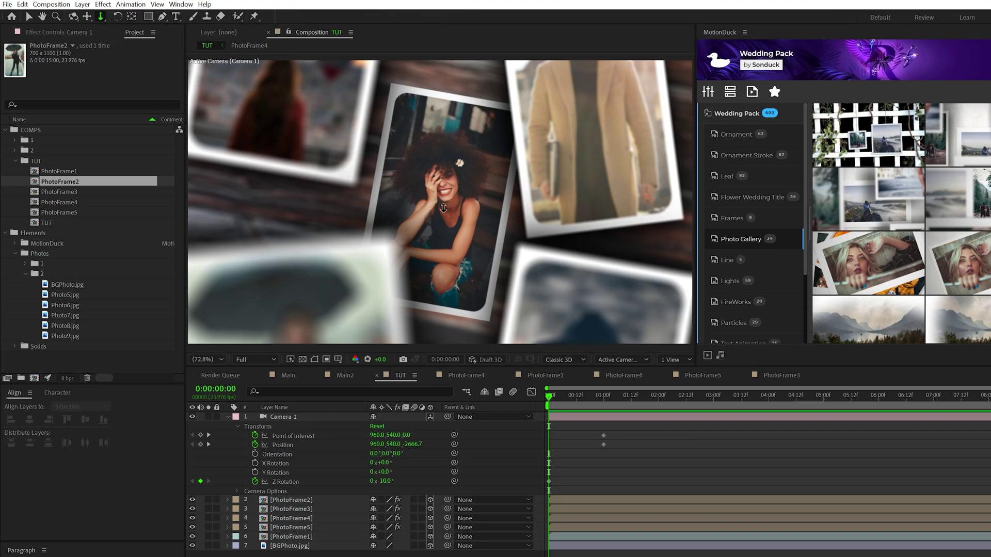
{"action": "left_click_drag", "start_coordinate": [443, 208], "coordinate": [447, 233]}
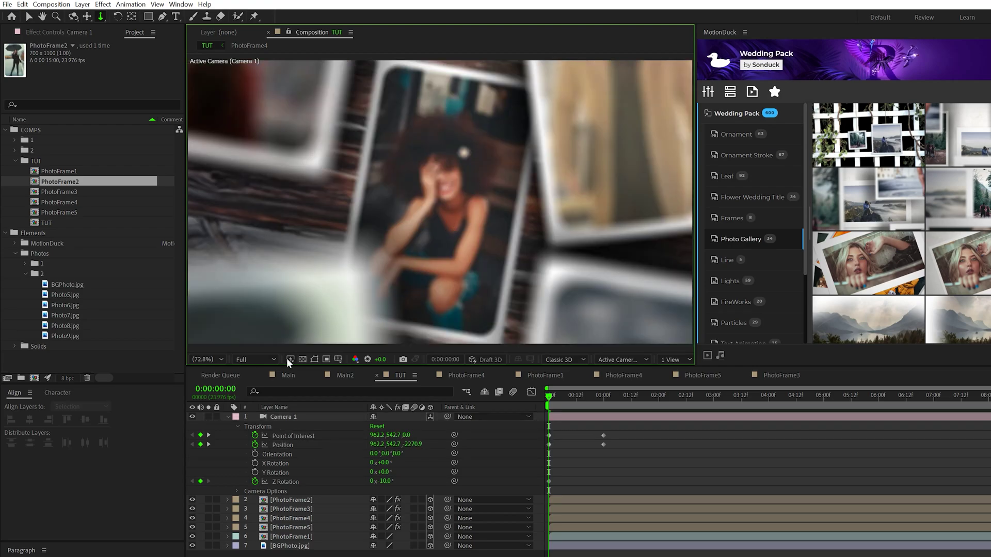
{"action": "left_click", "coordinate": [258, 360]}
{"action": "left_click", "coordinate": [258, 417]}
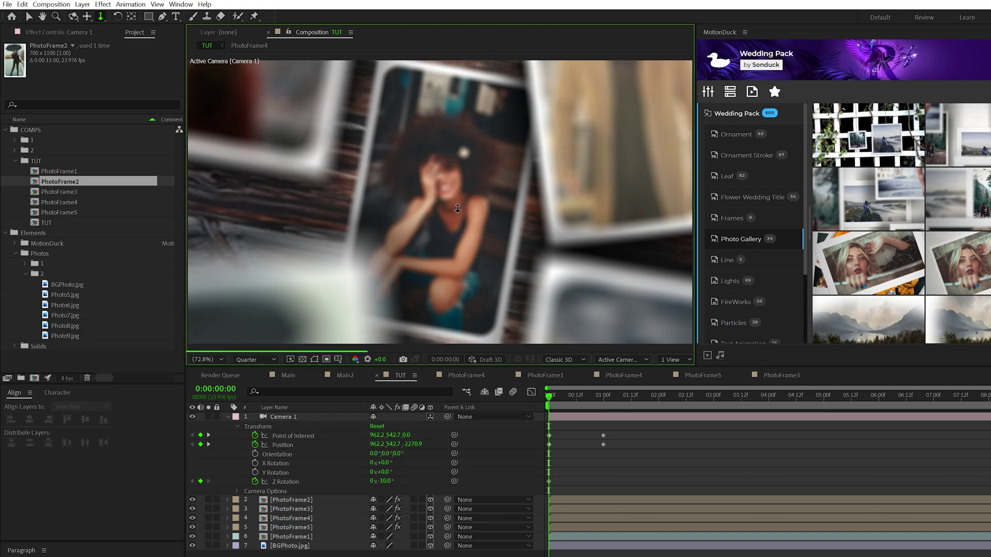
{"action": "left_click_drag", "start_coordinate": [462, 205], "coordinate": [463, 190]}
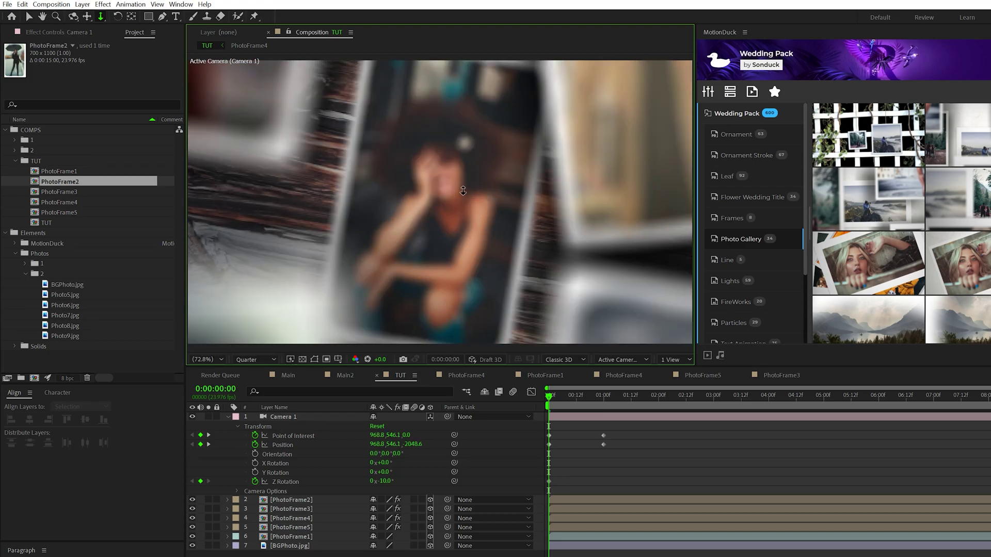
At five seconds, dolly the camera back out and set Z Rotation to +10°
{"action": "left_click", "coordinate": [358, 377]}
{"action": "left_click_drag", "start_coordinate": [553, 394], "coordinate": [824, 401]}
{"action": "left_click", "coordinate": [403, 374]}
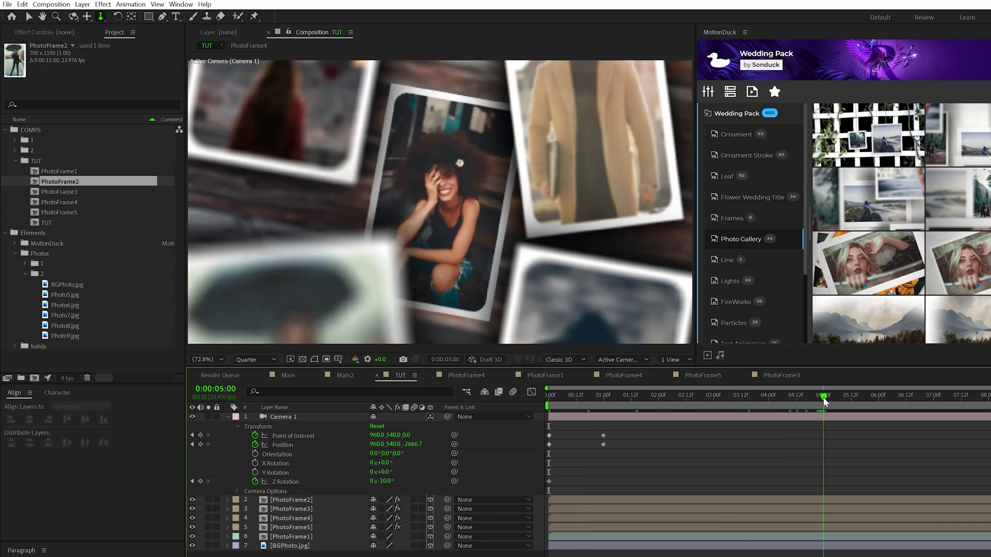
{"action": "left_click_drag", "start_coordinate": [451, 194], "coordinate": [450, 220]}
{"action": "key", "text": "F2"}
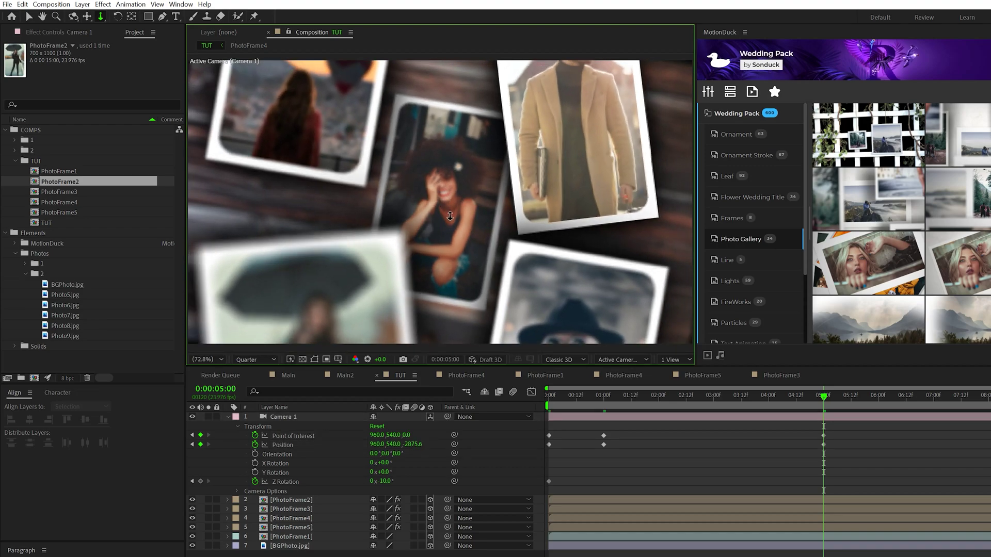
{"action": "left_click", "coordinate": [386, 482]}
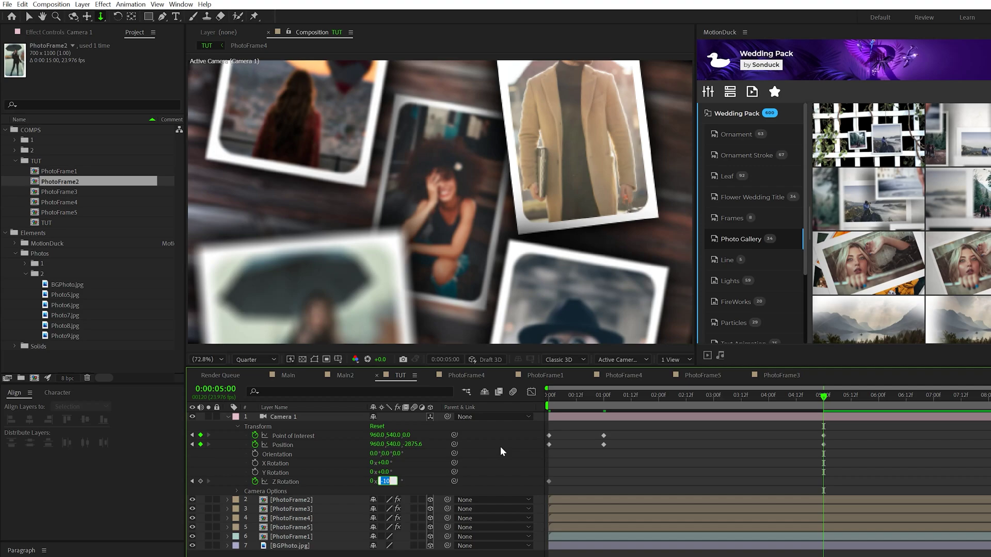
{"action": "type", "text": "10"}
{"action": "key", "text": "Return"}
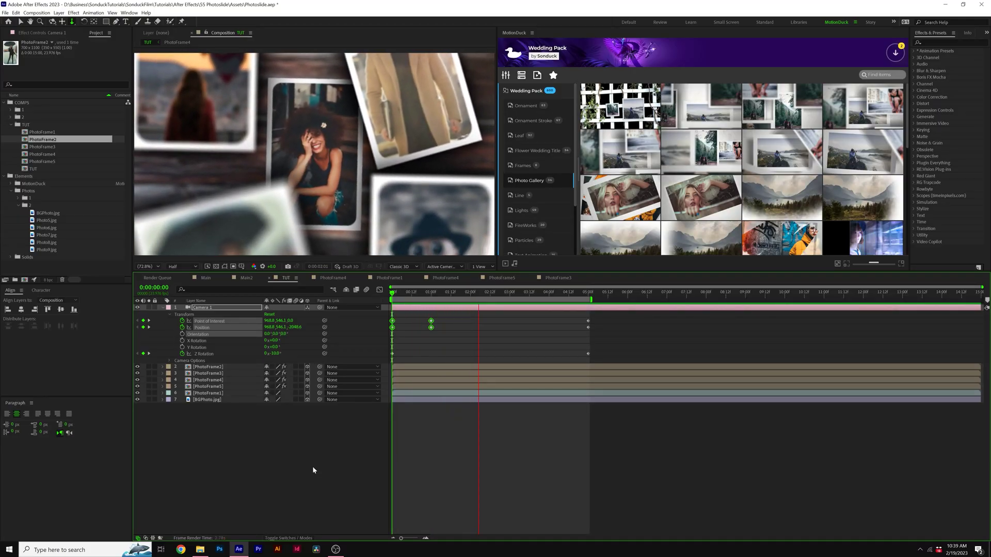
In the Graph Editor's Speed Graph, drag the influence handle to sharpen the pull-back's speed spike
{"action": "key", "text": "space"}
{"action": "key", "text": "Home"}
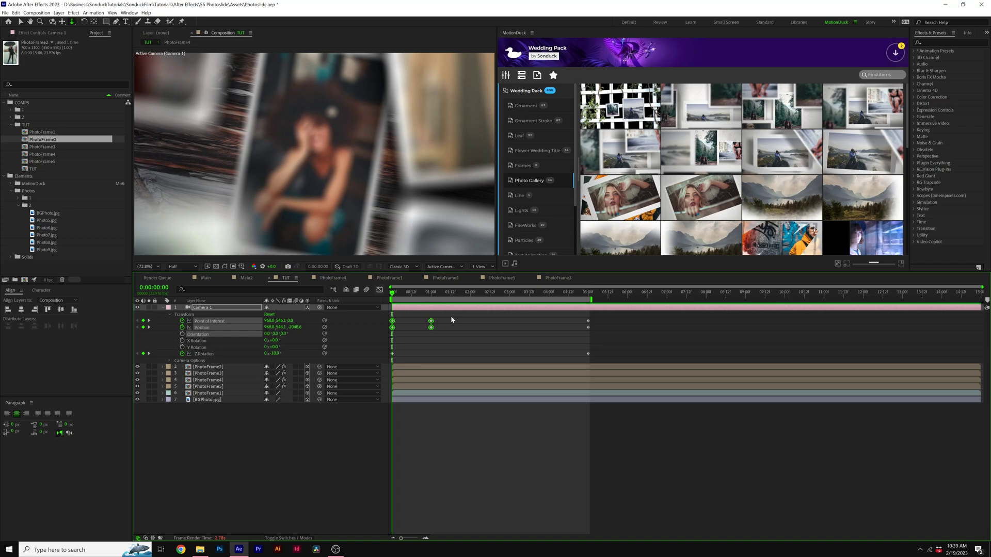
{"action": "left_click_drag", "start_coordinate": [452, 314], "coordinate": [385, 334]}
{"action": "left_click", "coordinate": [379, 289]}
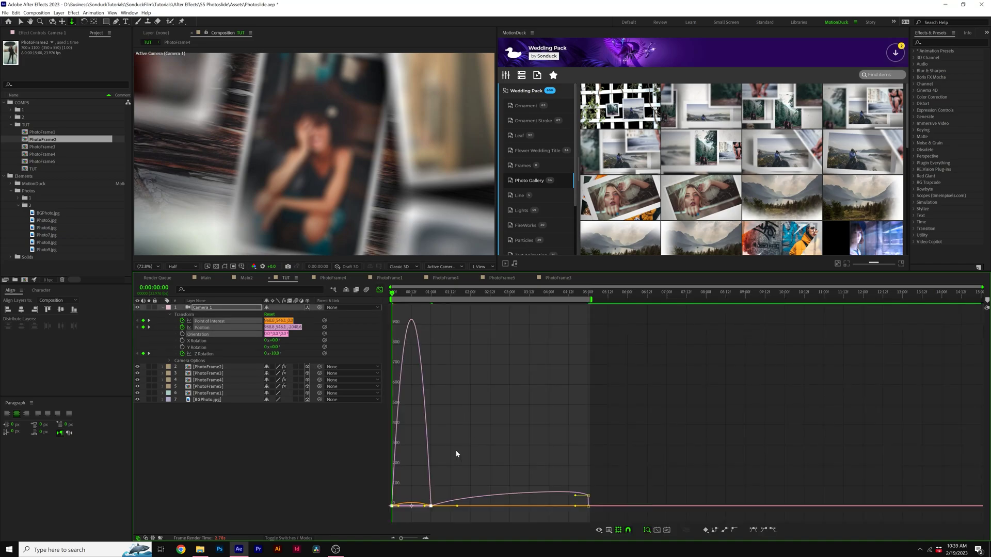
{"action": "left_click", "coordinate": [608, 531]}
{"action": "left_click", "coordinate": [653, 465]}
{"action": "left_click_drag", "start_coordinate": [479, 441], "coordinate": [341, 529]}
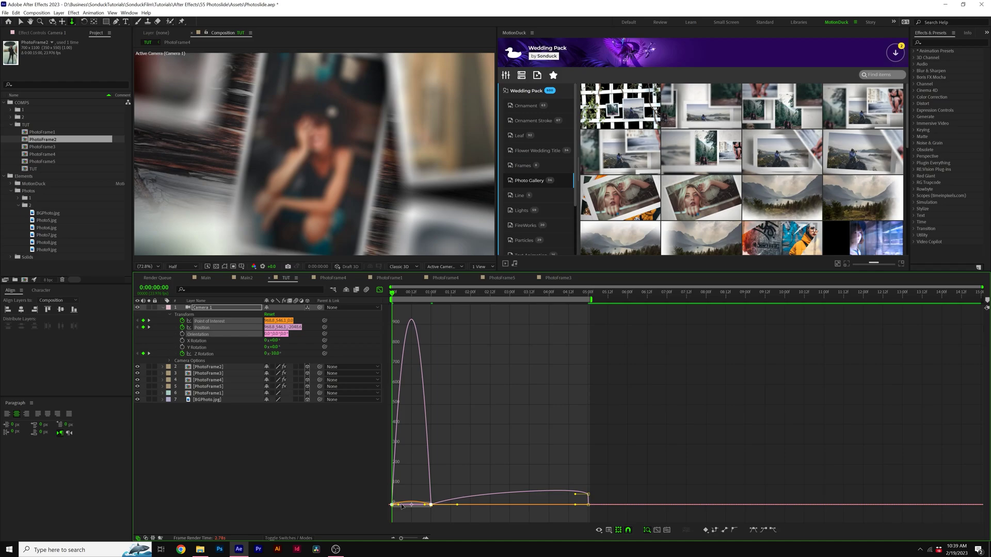
{"action": "mouse_move", "coordinate": [402, 506]}
{"action": "left_mouse_down"}
{"action": "mouse_move", "coordinate": [419, 509]}
{"action": "mouse_move", "coordinate": [409, 507]}
{"action": "left_mouse_up"}
Compare against the Main2 preview, close the Graph Editor, and move the playhead to 0:00:02:13
{"action": "left_click", "coordinate": [248, 278]}
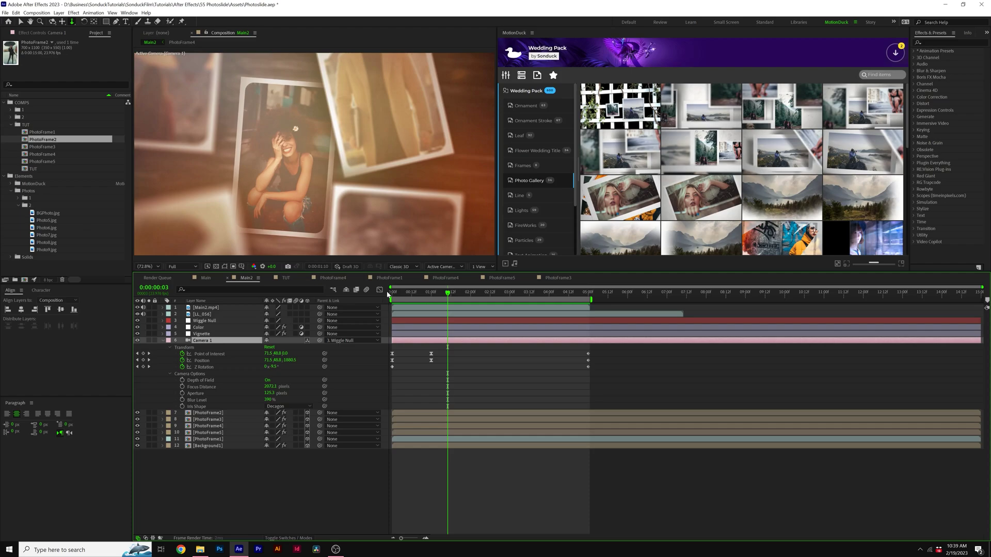
{"action": "key", "text": "space"}
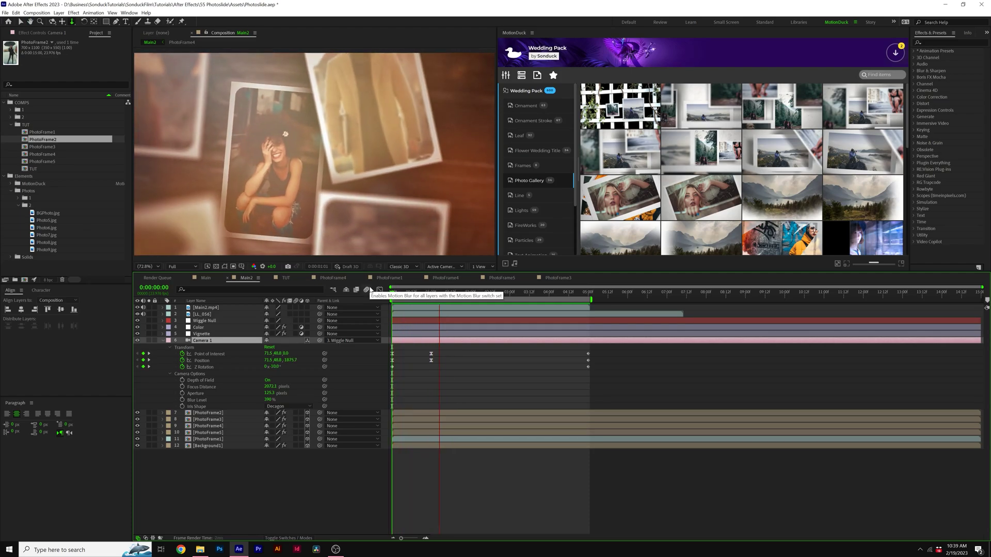
{"action": "left_click", "coordinate": [285, 278]}
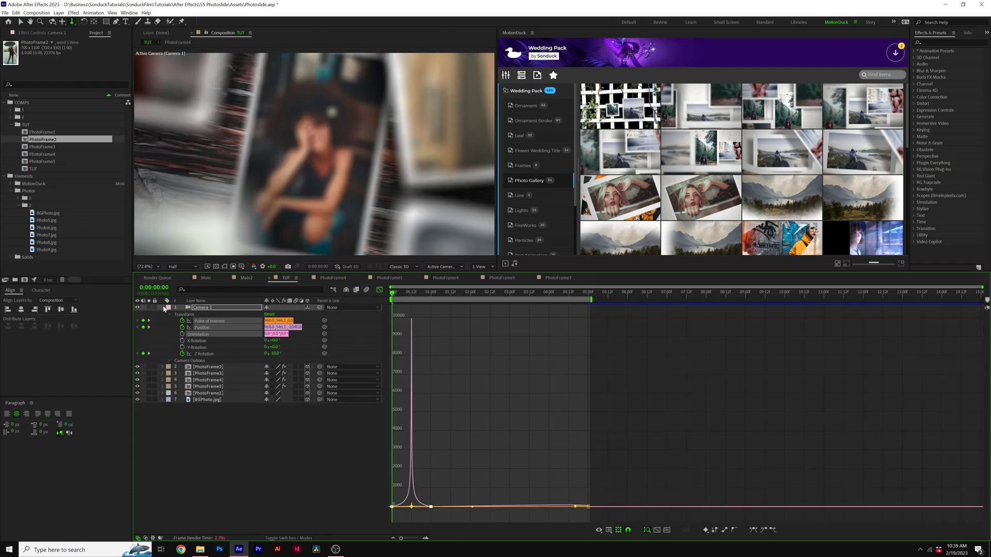
{"action": "left_click", "coordinate": [163, 308]}
{"action": "left_click", "coordinate": [379, 290]}
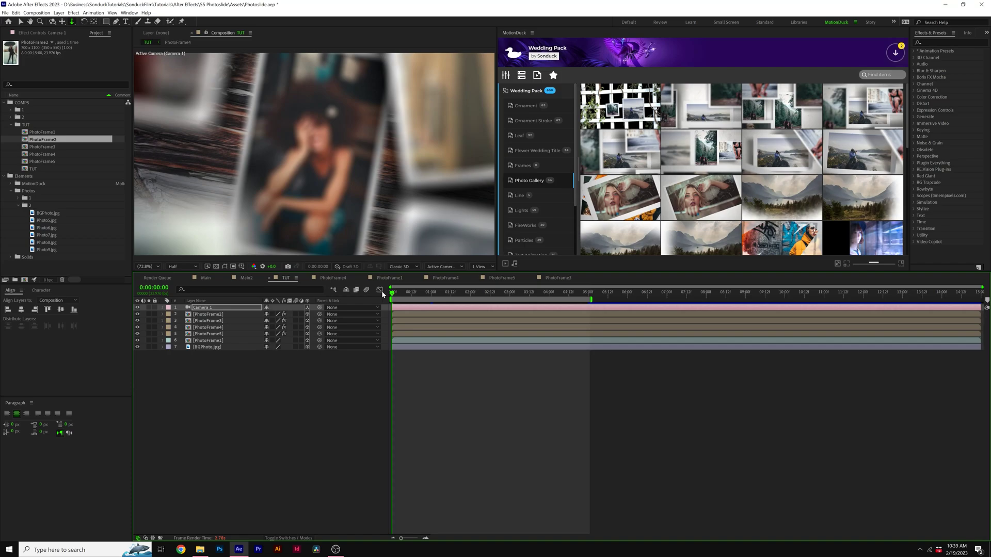
{"action": "left_click", "coordinate": [310, 414]}
{"action": "left_click_drag", "start_coordinate": [416, 296], "coordinate": [490, 296]}
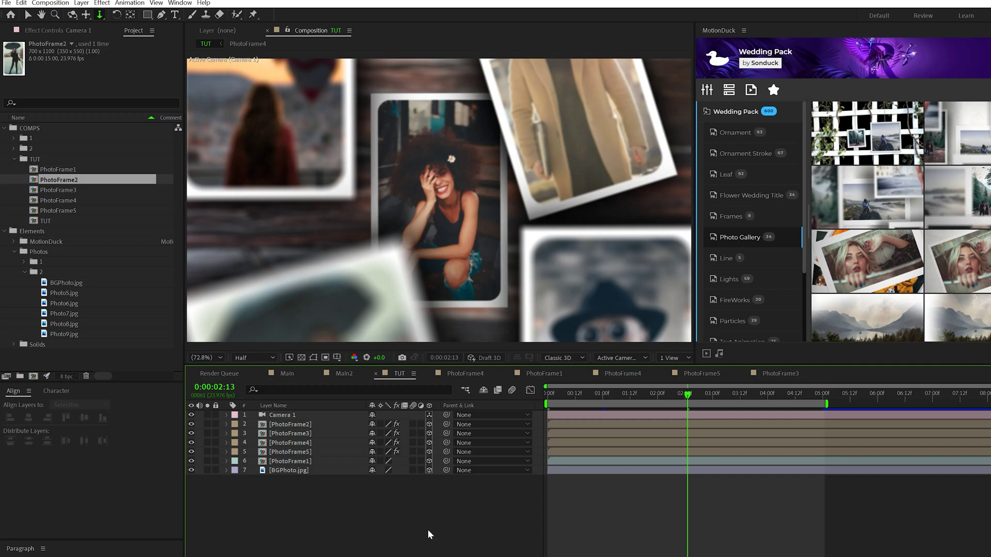
Add a Null 3 layer to TUT and pick-whip Camera 1's parent to it
{"action": "left_click", "coordinate": [76, 4]}
{"action": "mouse_move", "coordinate": [105, 16]}
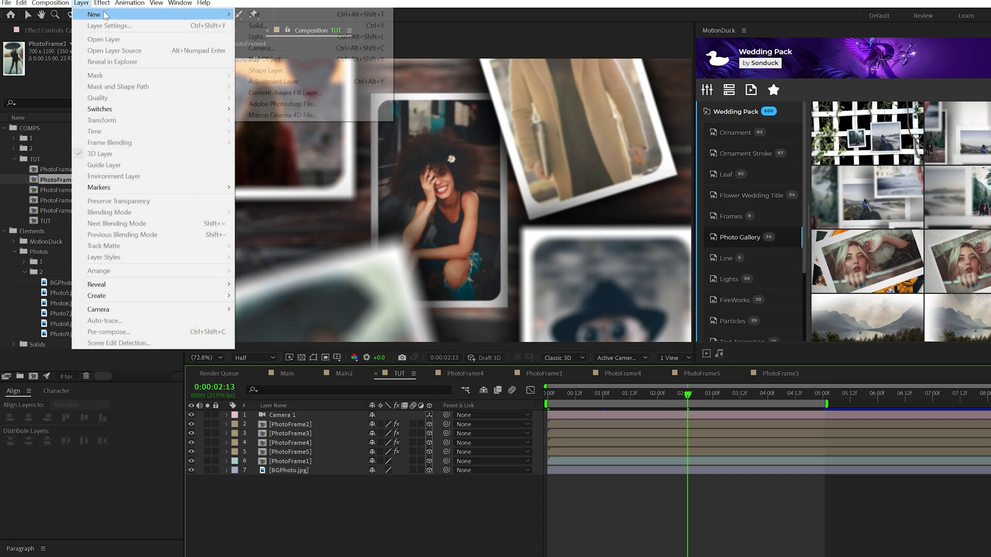
{"action": "left_click", "coordinate": [269, 57]}
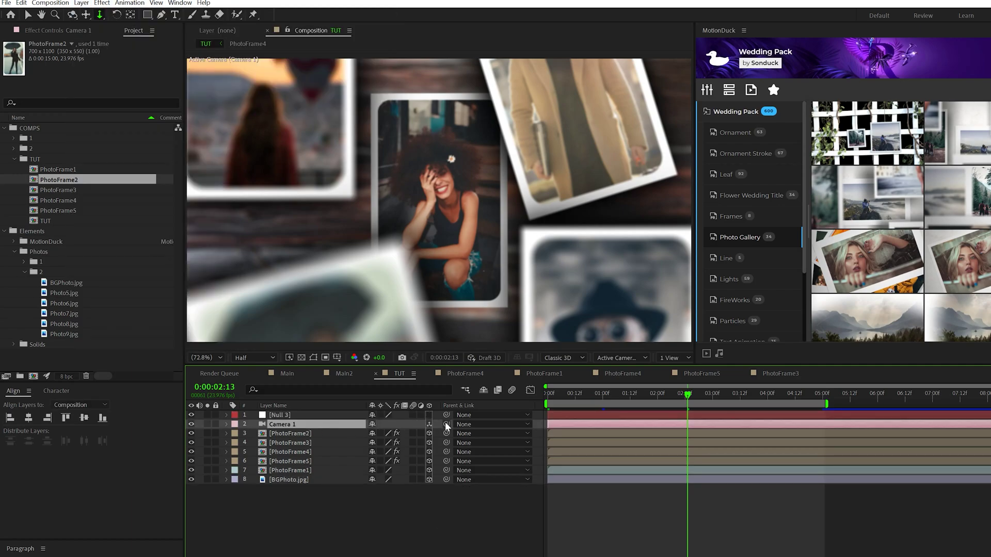
{"action": "left_click_drag", "start_coordinate": [445, 422], "coordinate": [310, 413]}
Give Null 3's Position the expression wiggle(.5,200) for camera shake
{"action": "key", "text": "p"}
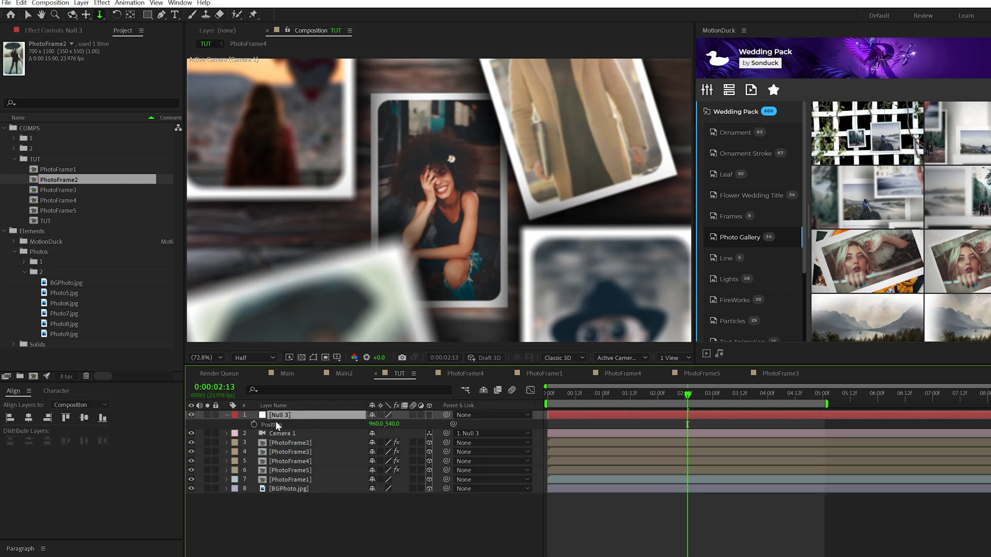
{"action": "left_click", "coordinate": [253, 425], "text": "alt"}
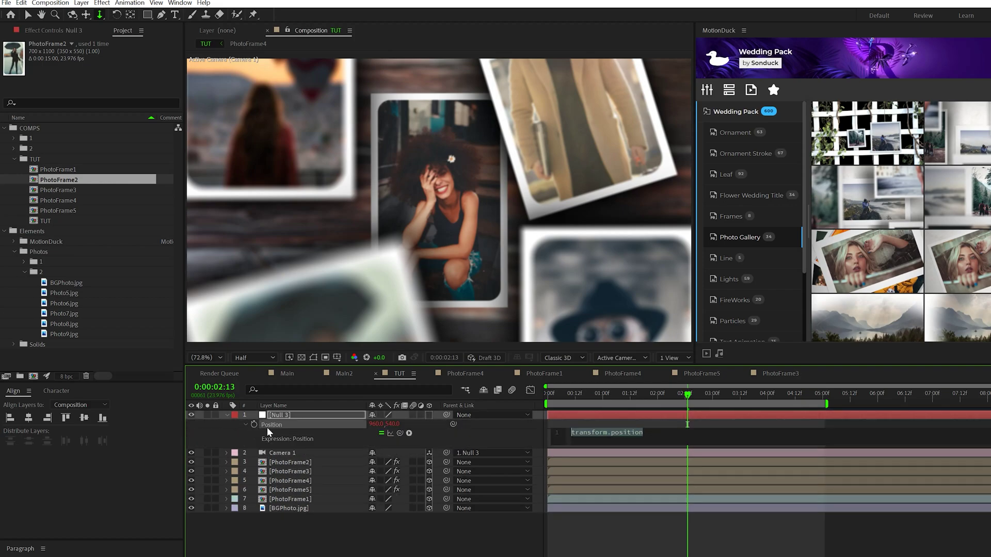
{"action": "type", "text": "wiggle("}
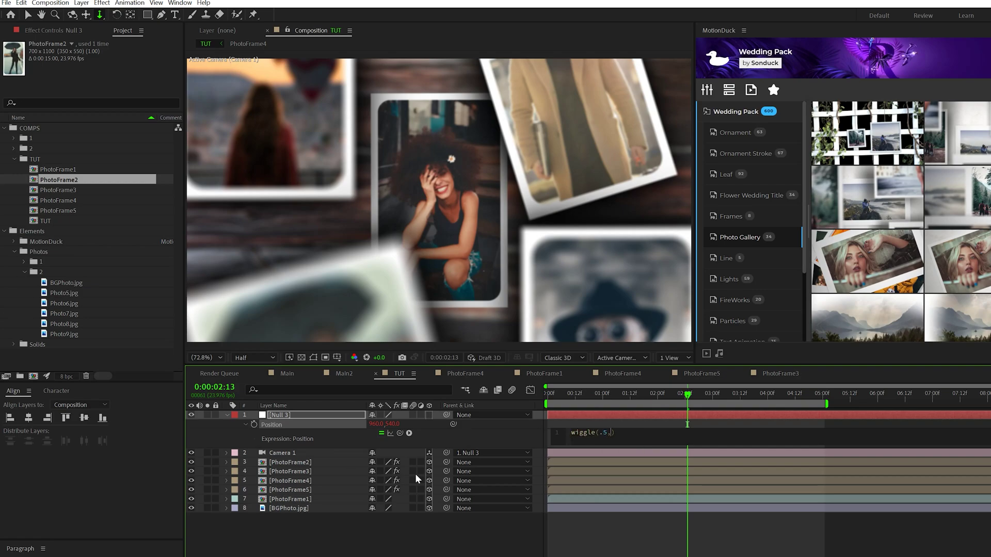
{"action": "type", "text": ".5,200"}
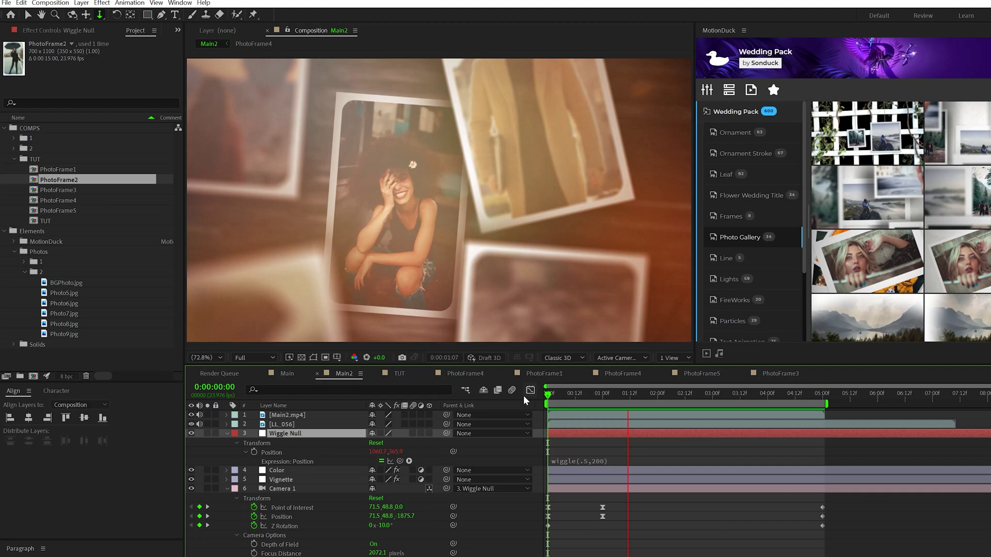
Add an adjustment layer with CC Vignette at Amount 185 and preview it on and off
{"action": "left_click", "coordinate": [399, 373]}
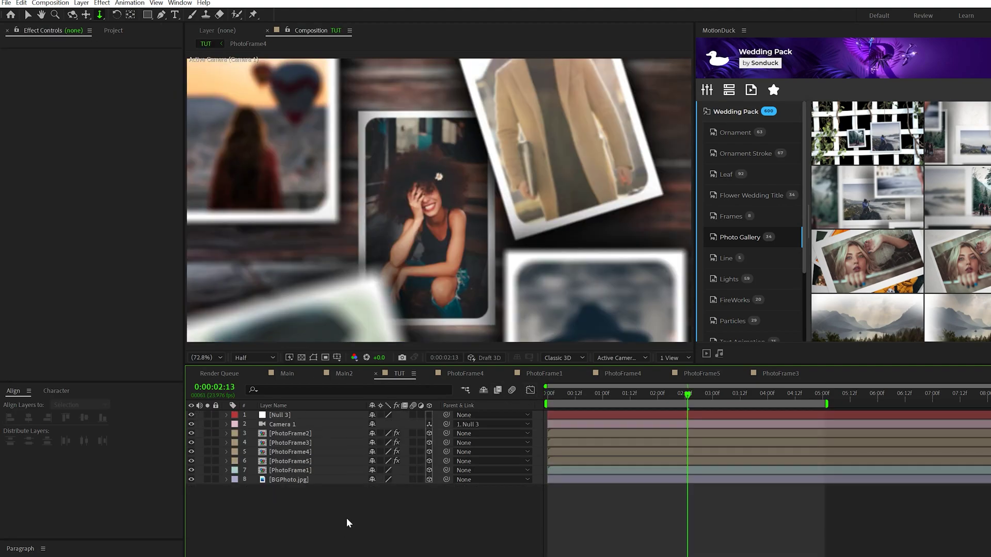
{"action": "left_click", "coordinate": [84, 3]}
{"action": "mouse_move", "coordinate": [88, 16]}
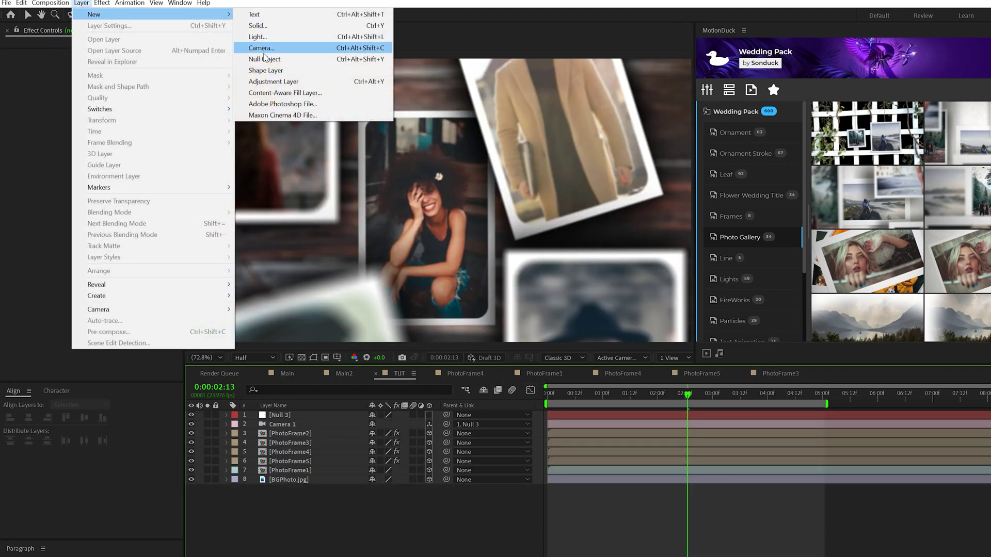
{"action": "left_click", "coordinate": [269, 82]}
{"action": "left_click", "coordinate": [102, 3]}
{"action": "mouse_move", "coordinate": [134, 307]}
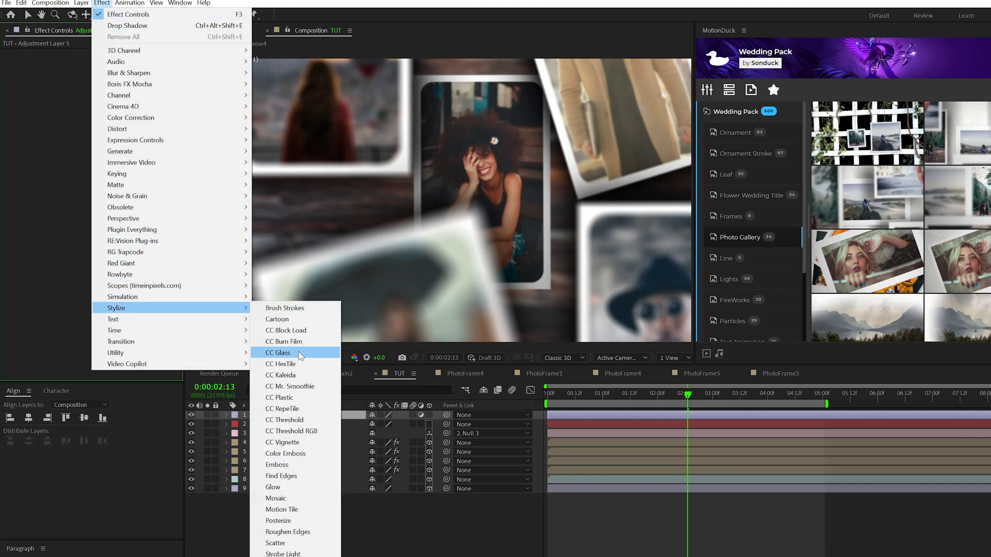
{"action": "left_click", "coordinate": [298, 442]}
{"action": "left_click", "coordinate": [107, 61]}
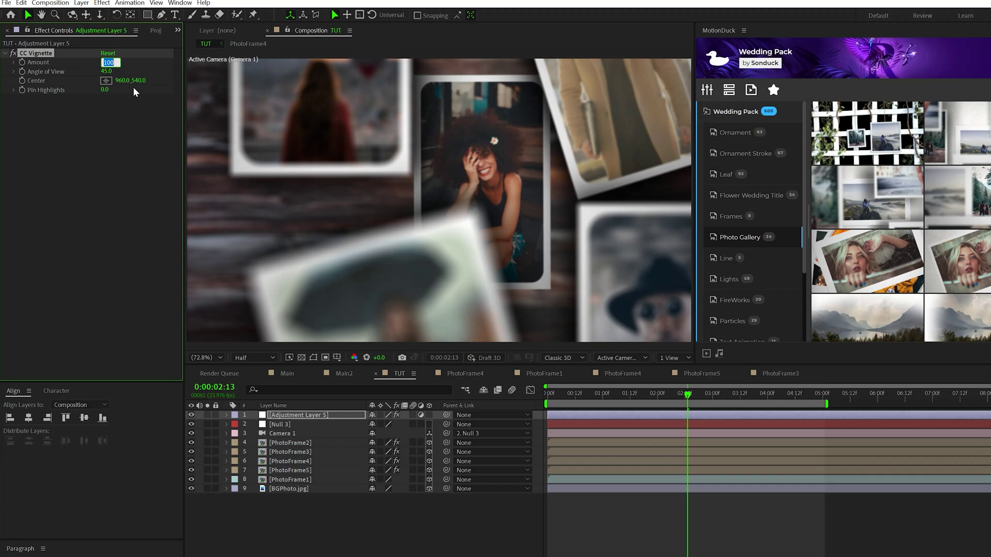
{"action": "type", "text": "185"}
{"action": "key", "text": "Return"}
{"action": "key", "text": "space"}
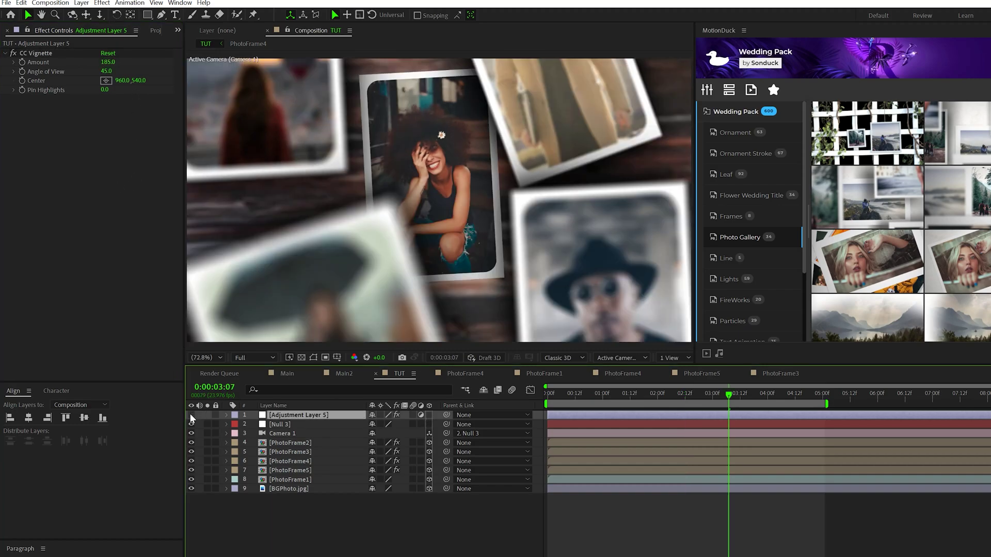
{"action": "left_click", "coordinate": [191, 415]}
{"action": "left_click", "coordinate": [191, 415]}
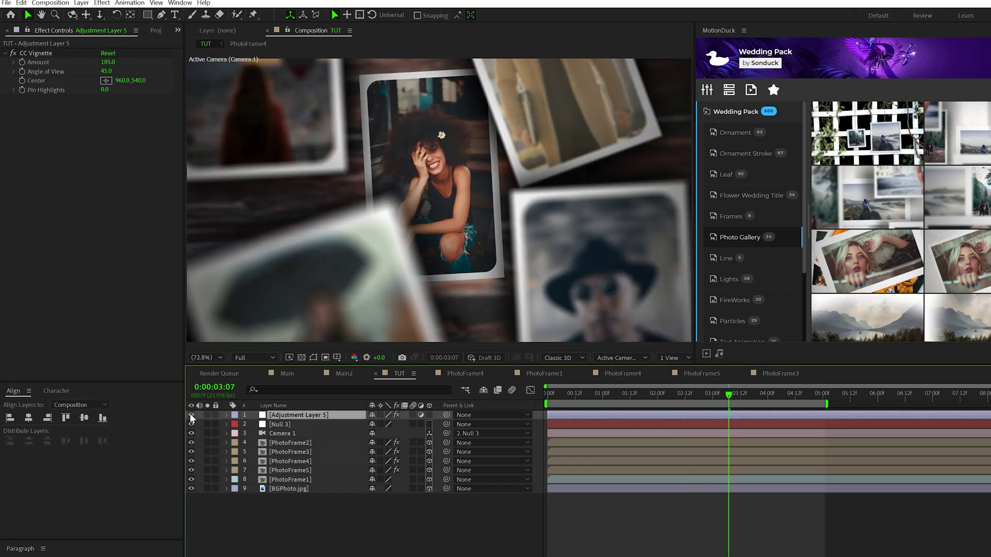
{"action": "left_click", "coordinate": [284, 524]}
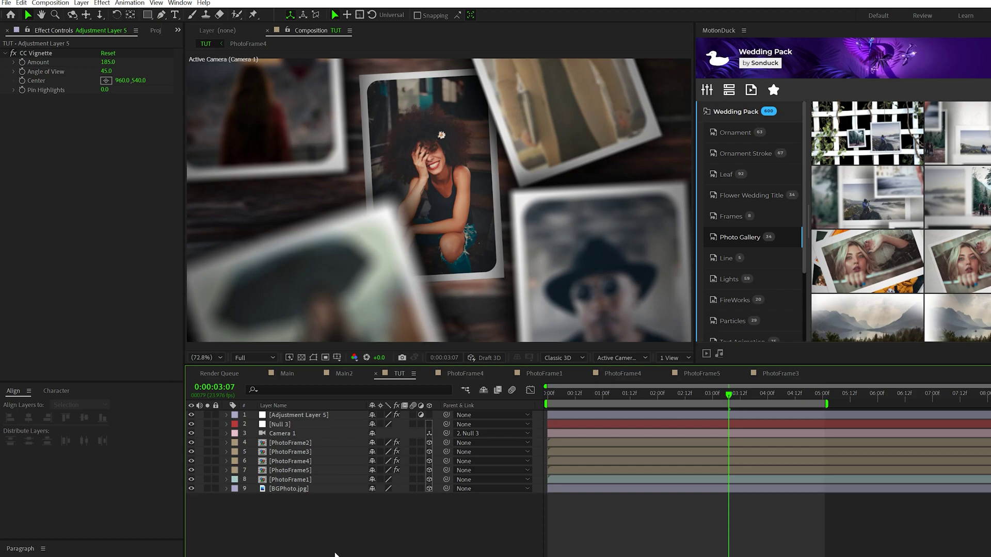
Add a second adjustment layer with 6% Noise and Use Color Noise unchecked
{"action": "key", "text": "ctrl+alt+y"}
{"action": "left_click", "coordinate": [102, 3]}
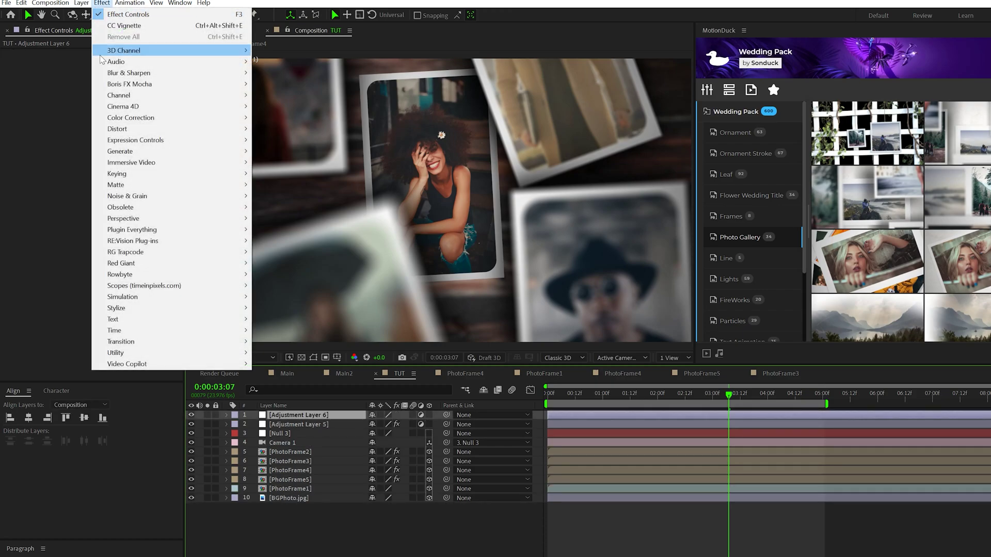
{"action": "mouse_move", "coordinate": [132, 201]}
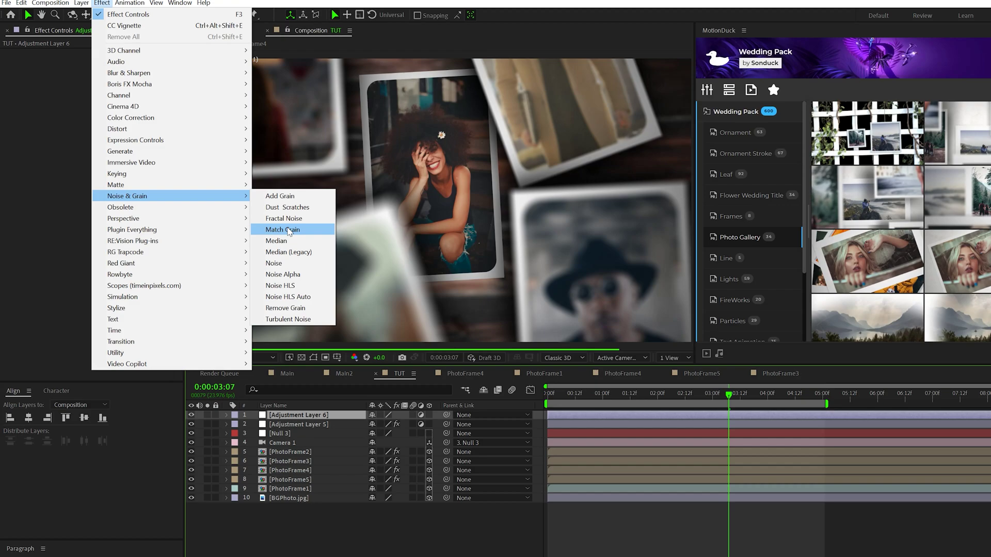
{"action": "left_click", "coordinate": [286, 262]}
{"action": "left_click", "coordinate": [106, 62]}
{"action": "type", "text": "6"}
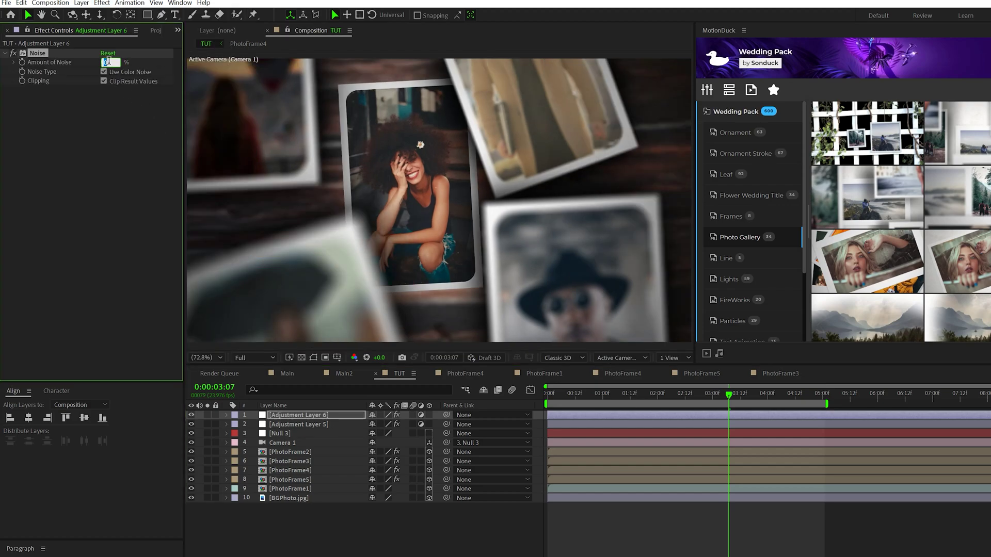
{"action": "key", "text": "Return"}
{"action": "left_click", "coordinate": [103, 72]}
{"action": "left_click", "coordinate": [104, 3]}
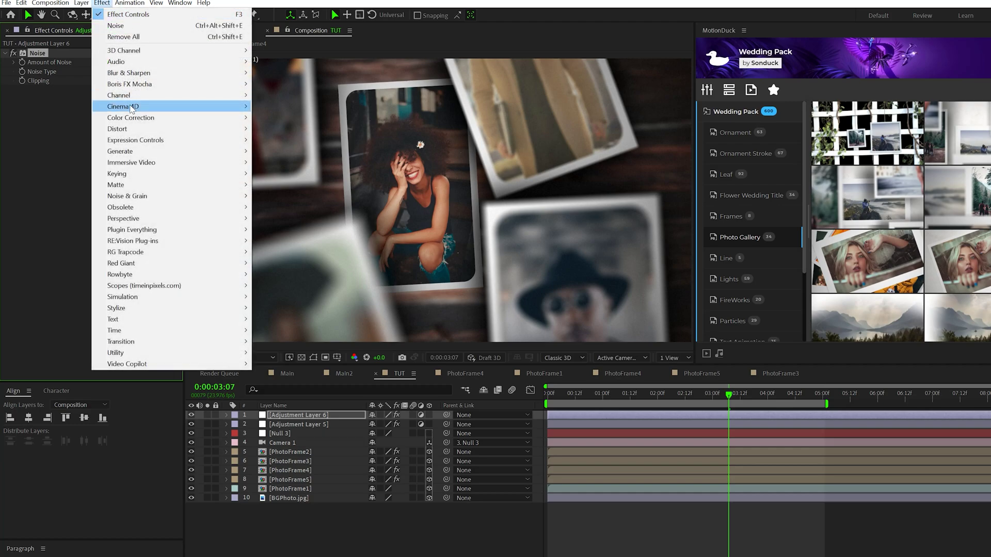
Apply Curves to Adjustment Layer 6 and raise the Red channel curve
{"action": "mouse_move", "coordinate": [130, 118]}
{"action": "left_click", "coordinate": [275, 319]}
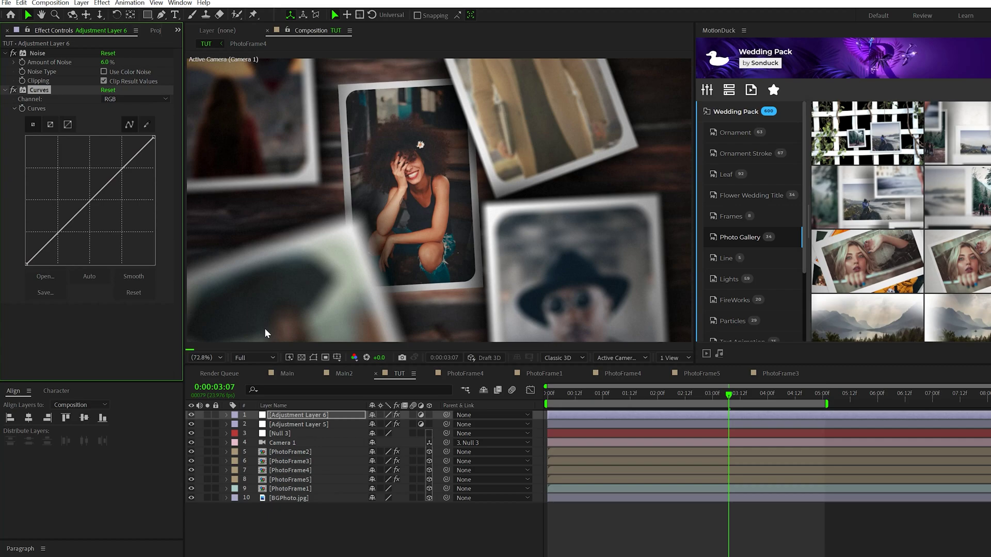
{"action": "left_click", "coordinate": [146, 98]}
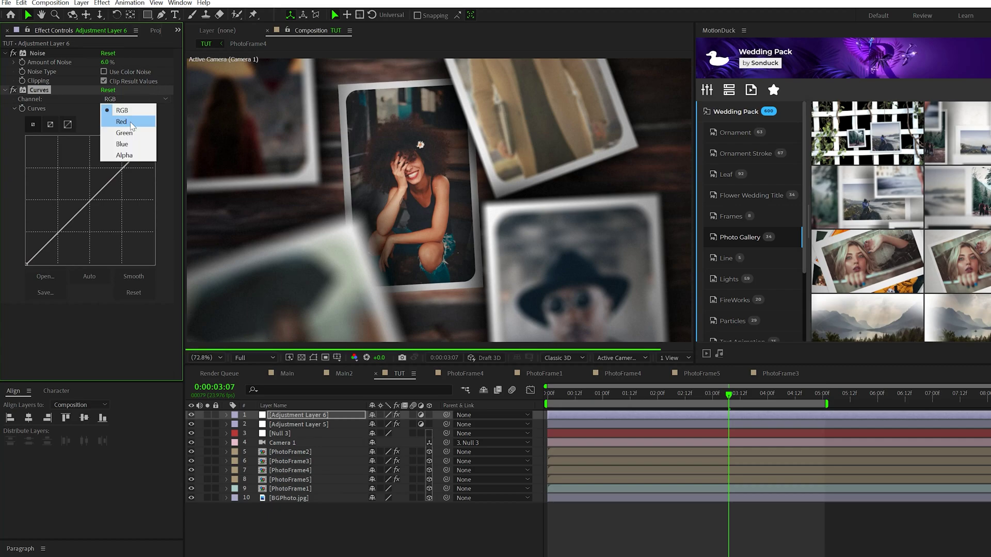
{"action": "left_click", "coordinate": [130, 122]}
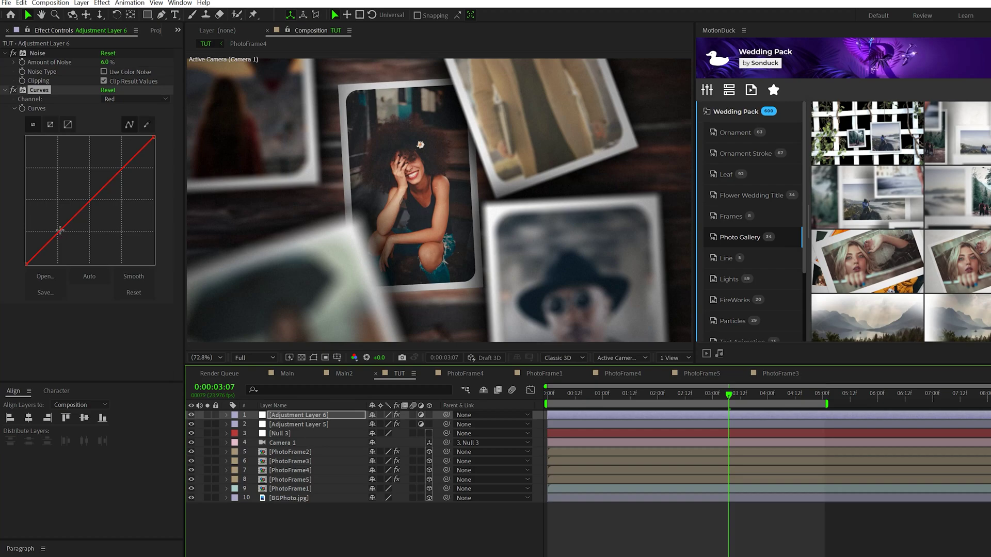
{"action": "left_click_drag", "start_coordinate": [60, 230], "coordinate": [77, 228]}
Bend the Blue channel curve down to cut blue tones, reviewing the Green and Red channels
{"action": "left_click", "coordinate": [134, 99]}
{"action": "left_click", "coordinate": [129, 133]}
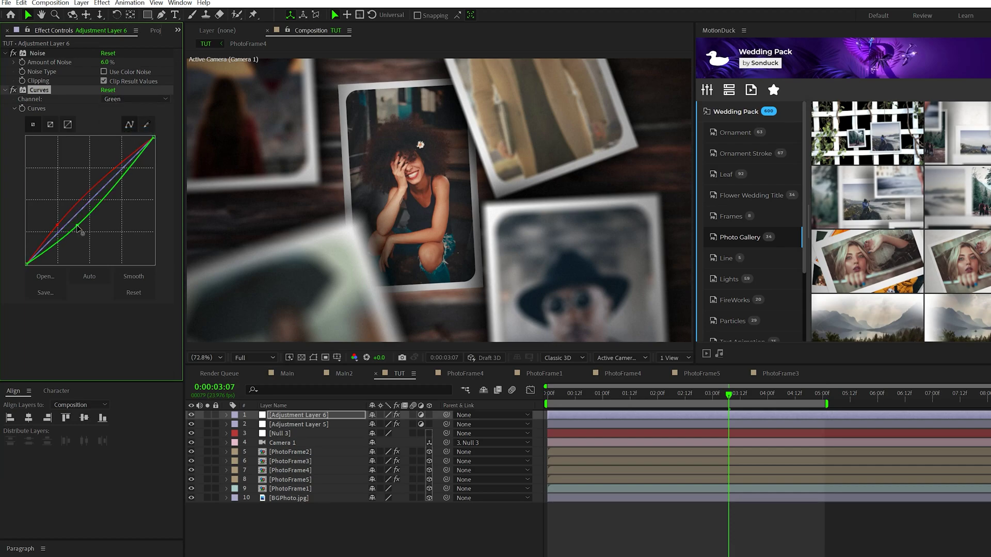
{"action": "left_click", "coordinate": [129, 99]}
{"action": "left_click", "coordinate": [130, 143]}
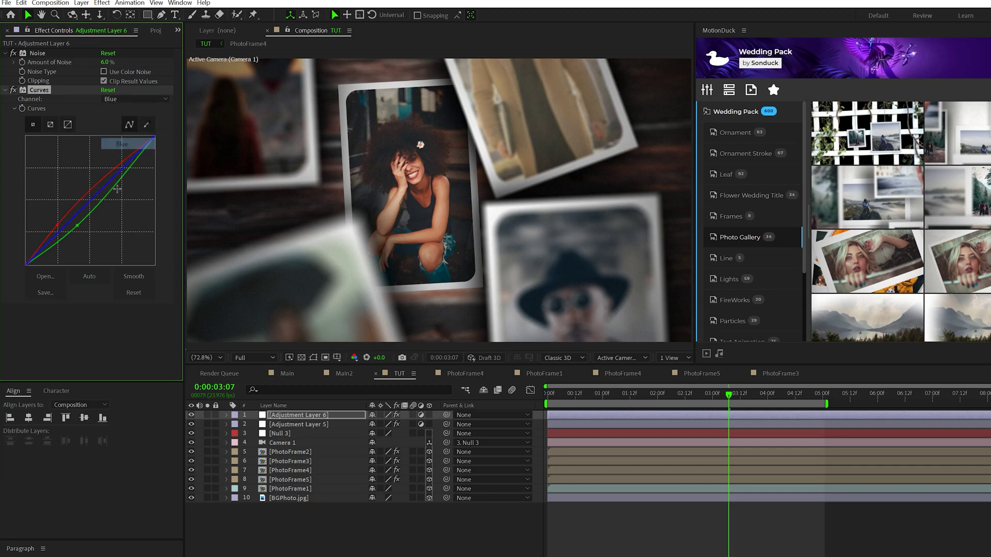
{"action": "left_click_drag", "start_coordinate": [96, 195], "coordinate": [100, 200]}
{"action": "left_click", "coordinate": [129, 100]}
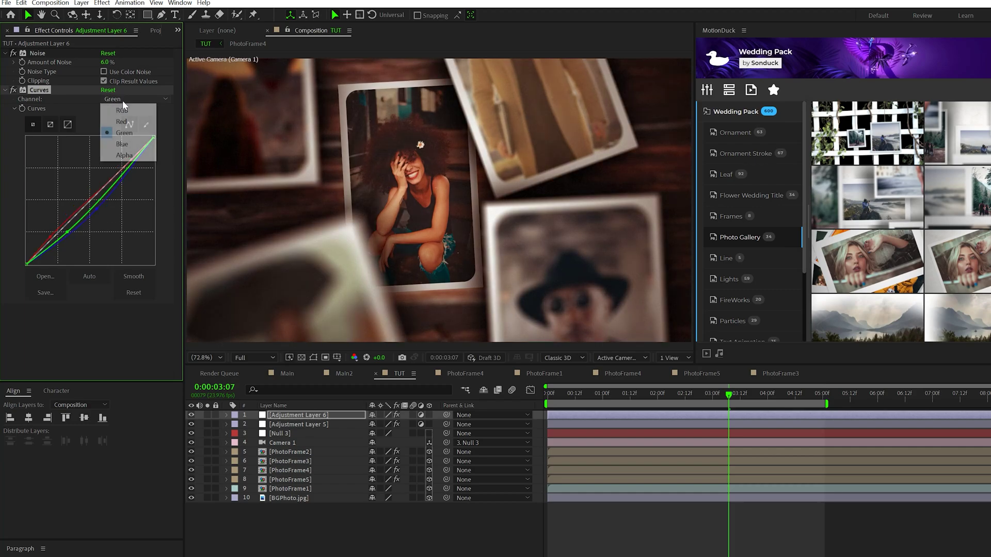
{"action": "left_click", "coordinate": [126, 121]}
{"action": "left_click", "coordinate": [122, 97]}
{"action": "left_click", "coordinate": [120, 132]}
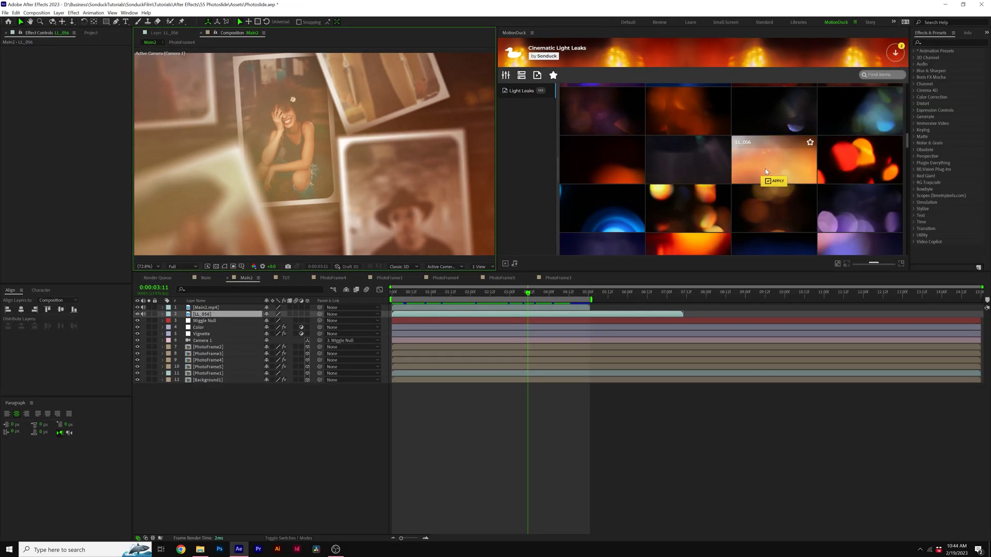
Place the LL_056 light leak clip at the top of the TUT composition's layers
{"action": "left_click", "coordinate": [286, 278]}
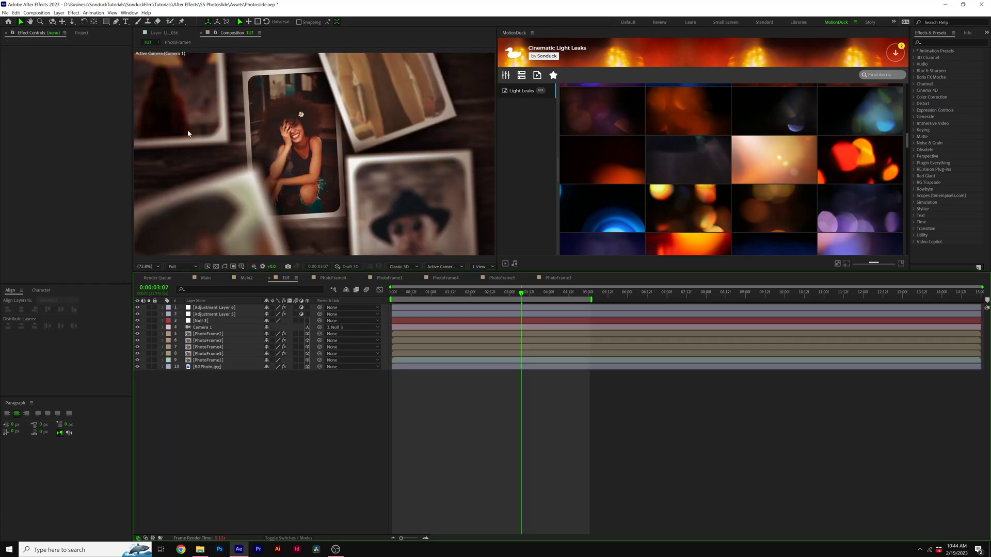
{"action": "left_click", "coordinate": [77, 33]}
{"action": "left_click_drag", "start_coordinate": [52, 205], "coordinate": [214, 308]}
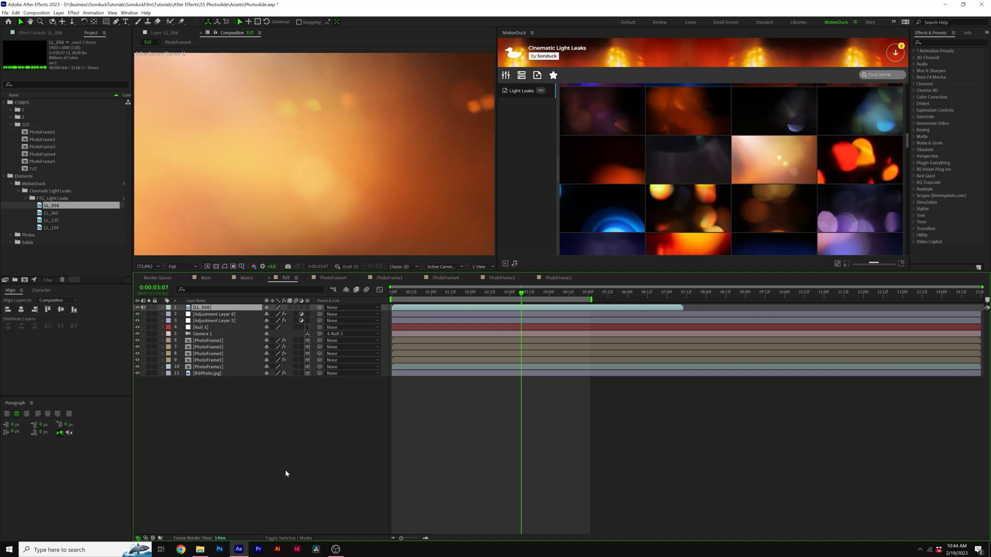
Blend the light leak in Screen mode at 25% opacity, then play back Main2
{"action": "left_click", "coordinate": [288, 538]}
{"action": "left_click", "coordinate": [273, 307]}
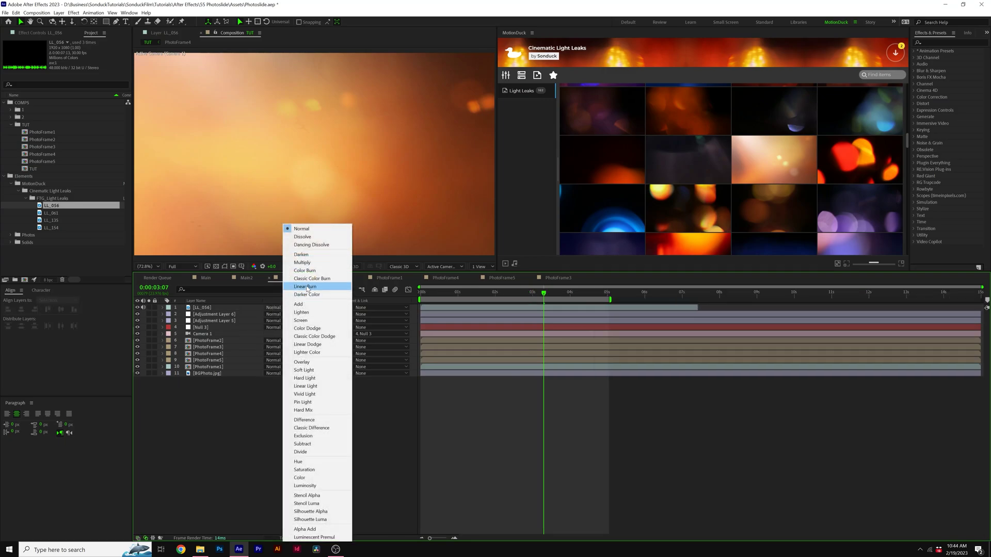
{"action": "left_click", "coordinate": [306, 320]}
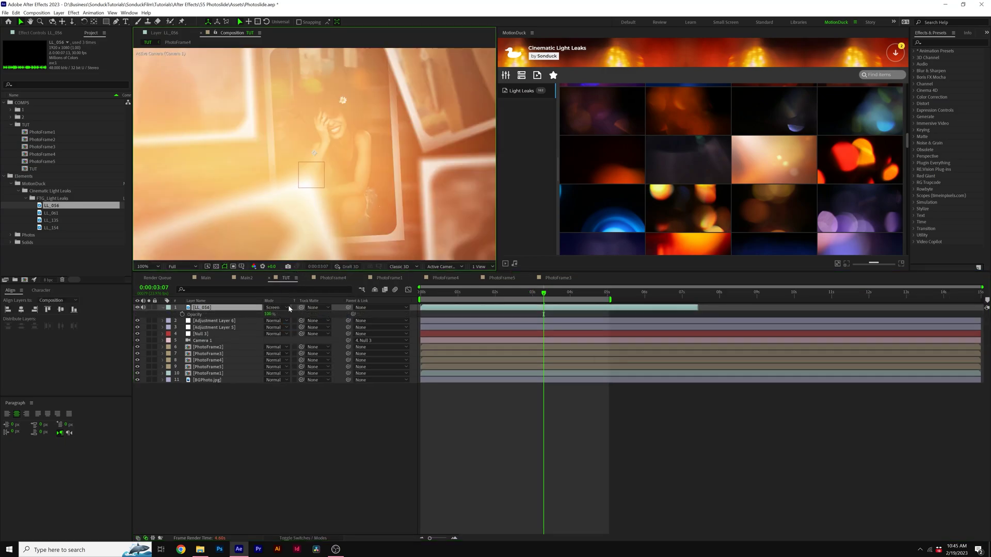
{"action": "left_click", "coordinate": [267, 314]}
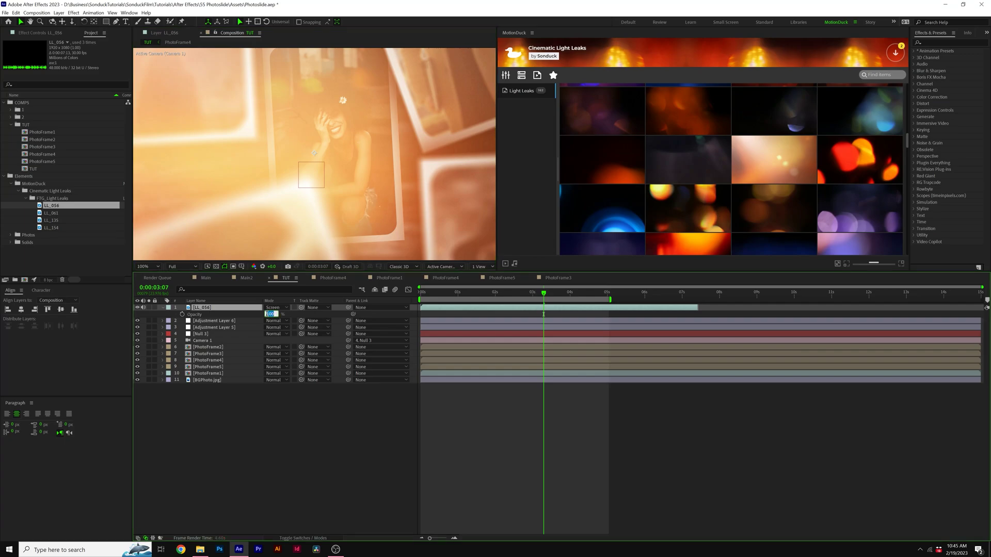
{"action": "left_click", "coordinate": [302, 398]}
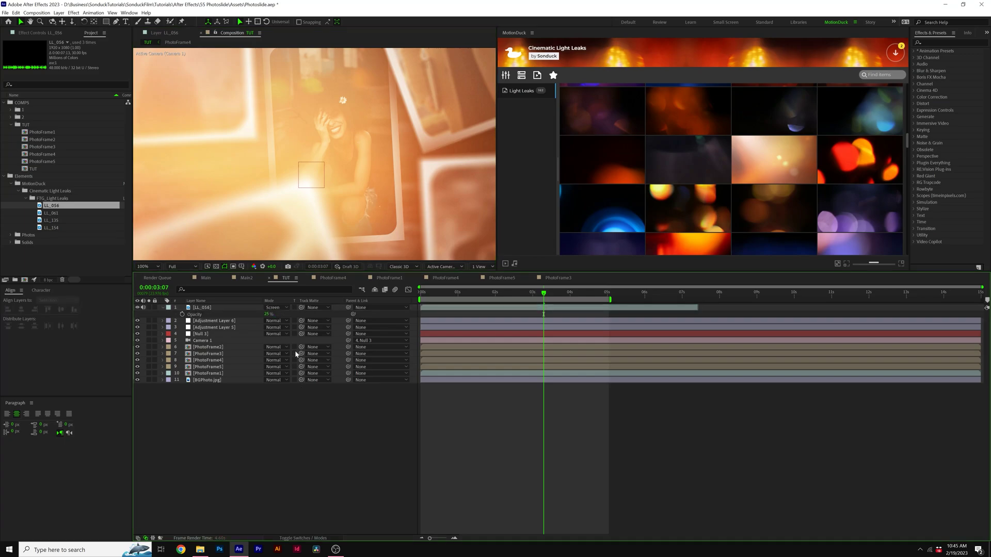
{"action": "left_click", "coordinate": [246, 278]}
{"action": "key", "text": "space"}
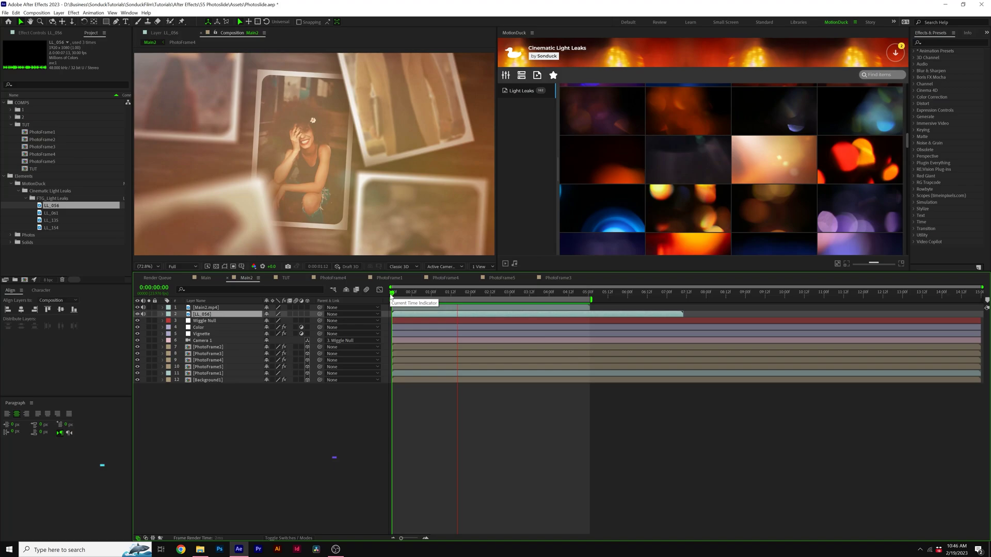